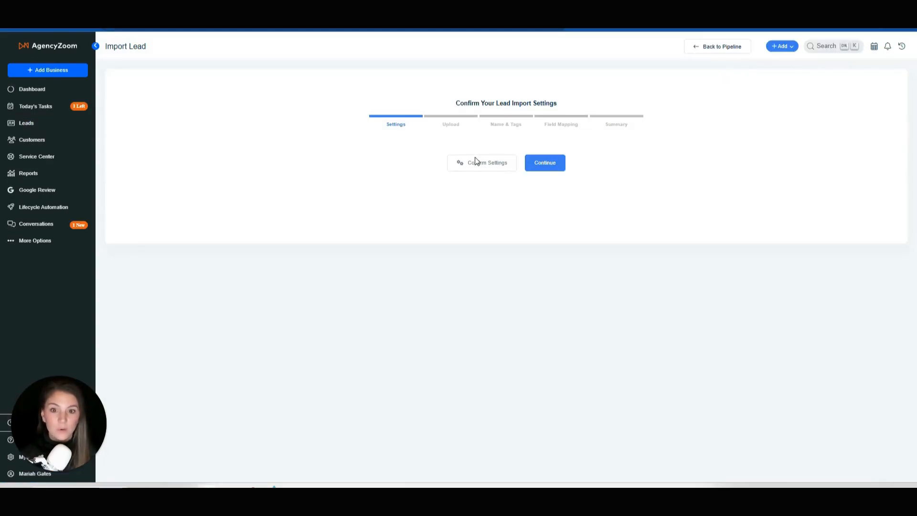
Open the lead import settings for confirmation and set the lead source to Use Column From Import File
click(478, 163)
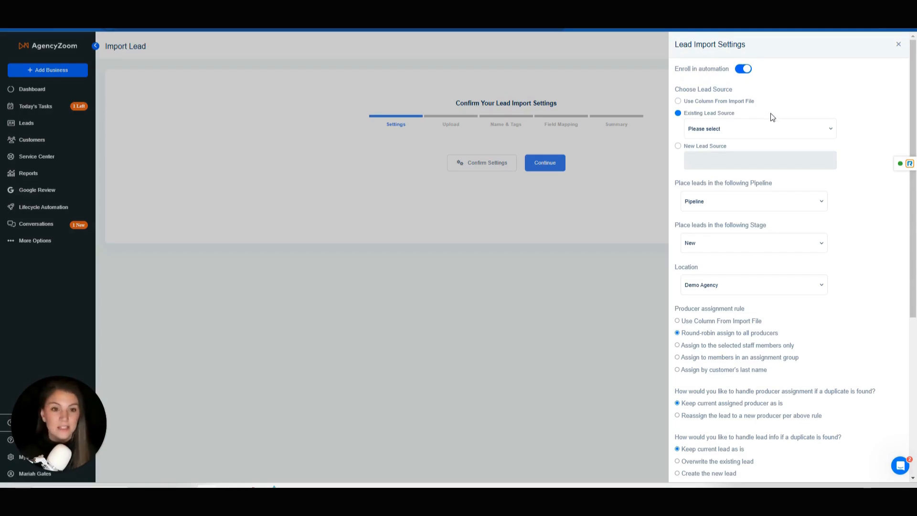
click(710, 102)
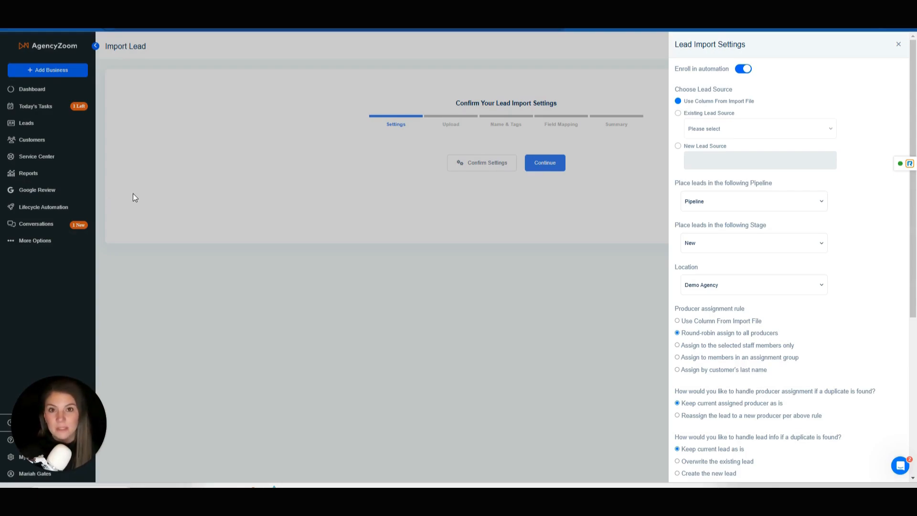
click(756, 105)
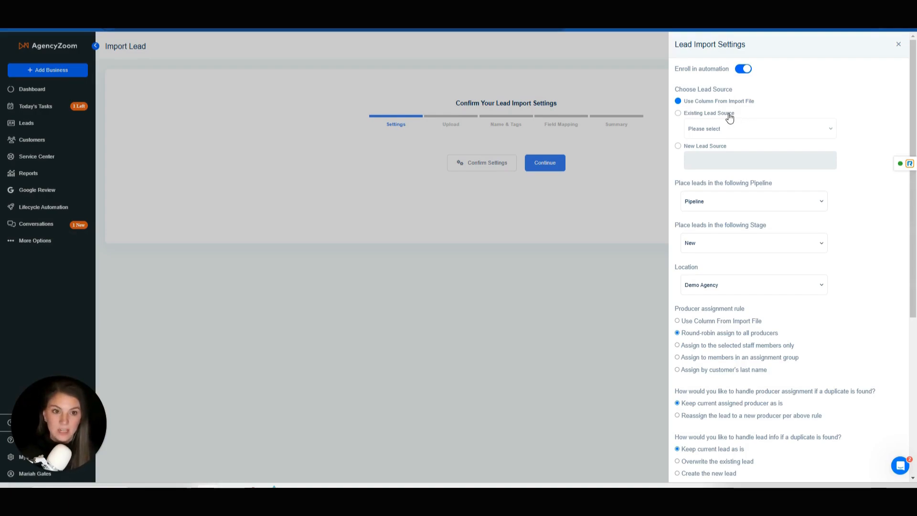
Try the existing lead source "Hazard County Fair" under Event Marketing- Booth, and return the lead source to Use Column From Import File
click(740, 135)
click(738, 136)
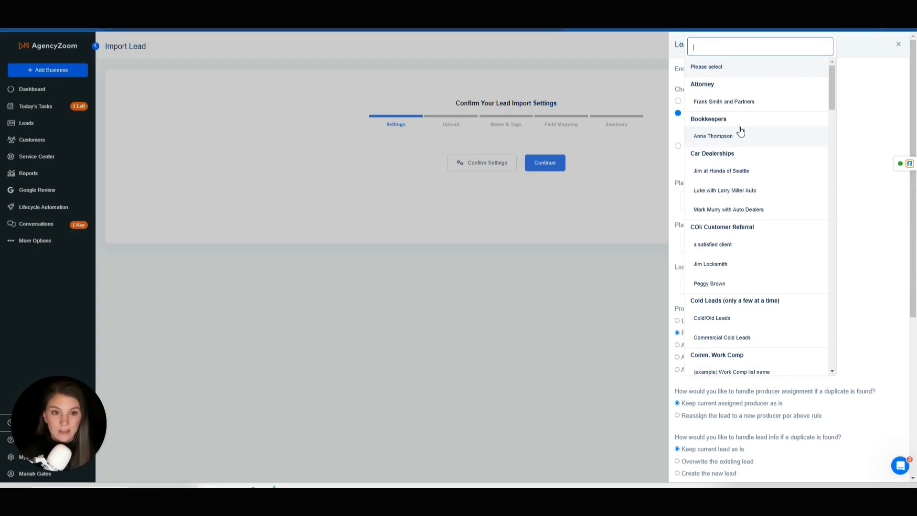
text(eve)
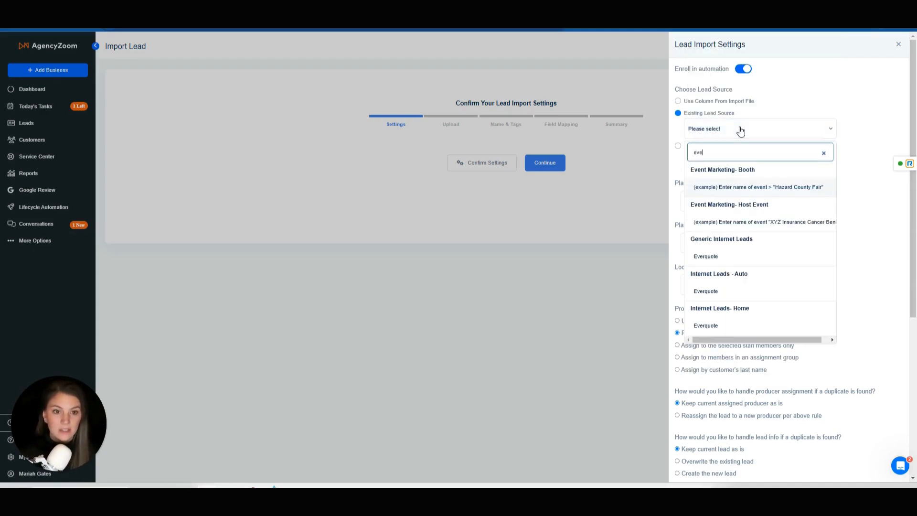
click(798, 187)
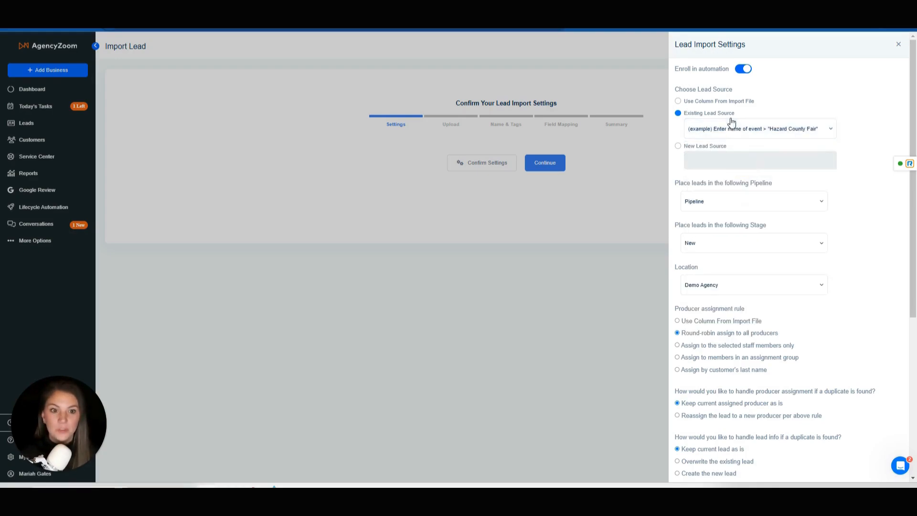
click(679, 102)
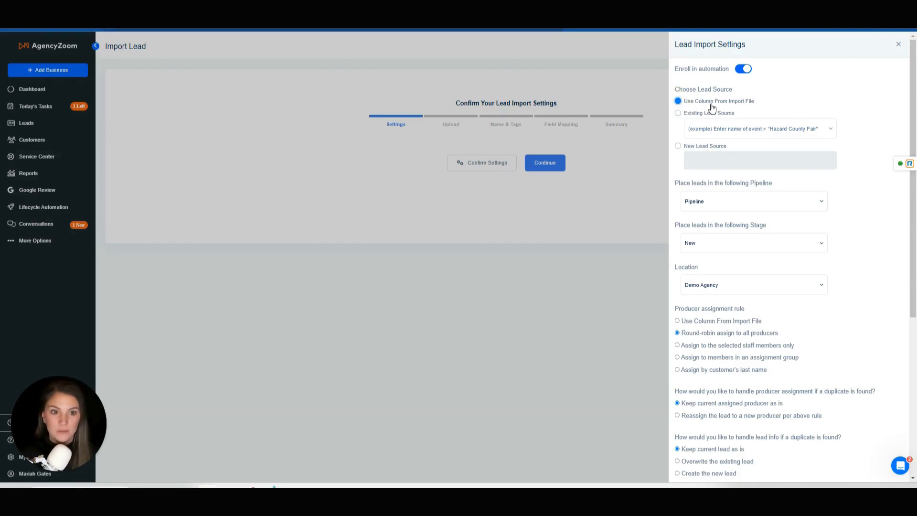
Examine the pipeline, the available stages and the location in which the imported leads will be placed
click(688, 184)
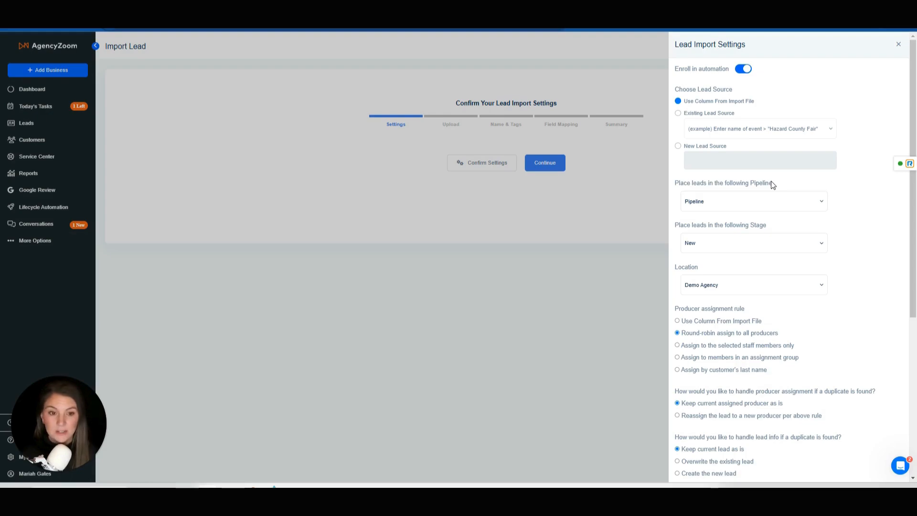
click(760, 226)
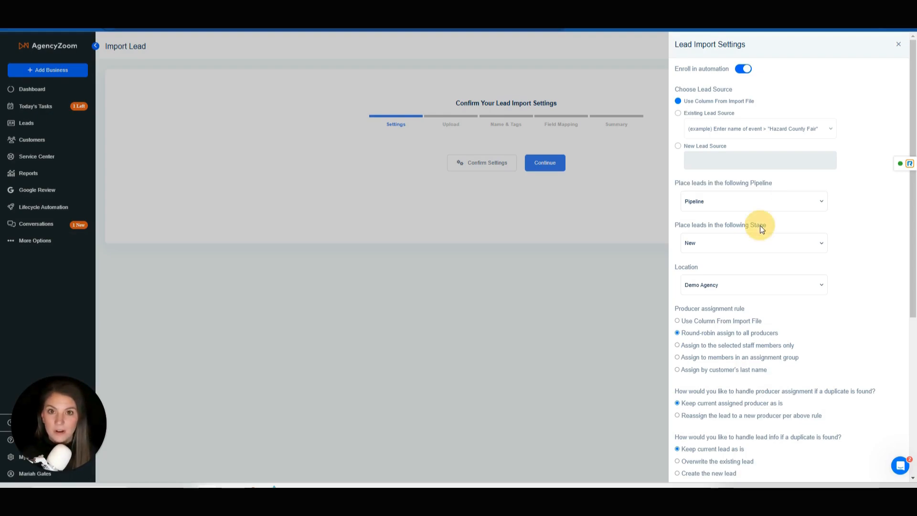
click(762, 244)
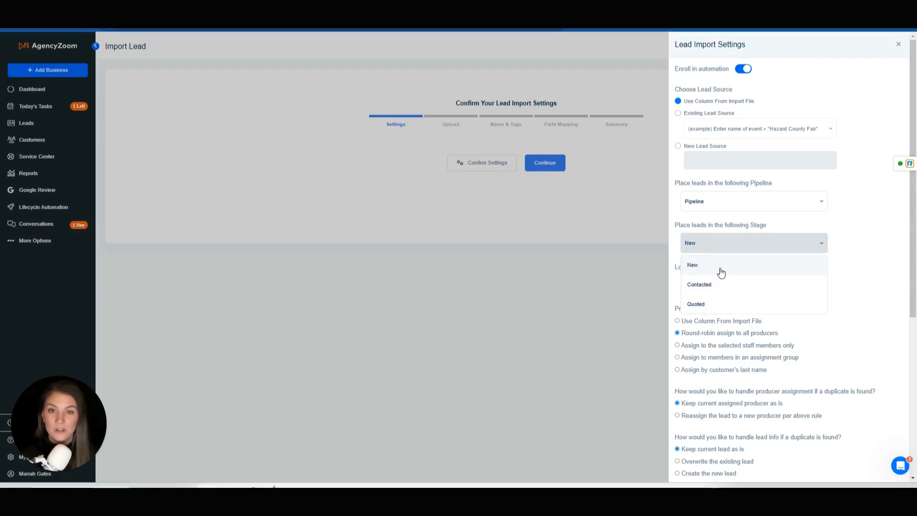
click(849, 248)
scroll(845, 250, down, 1)
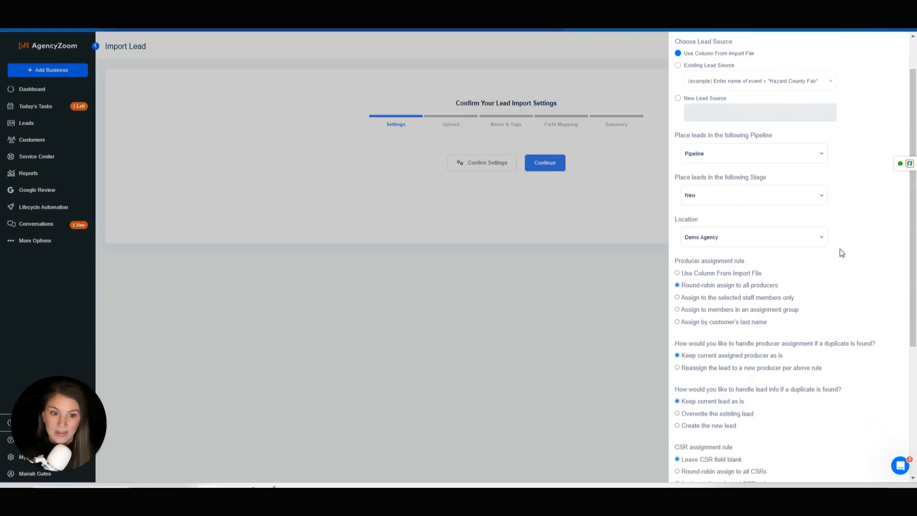
click(702, 222)
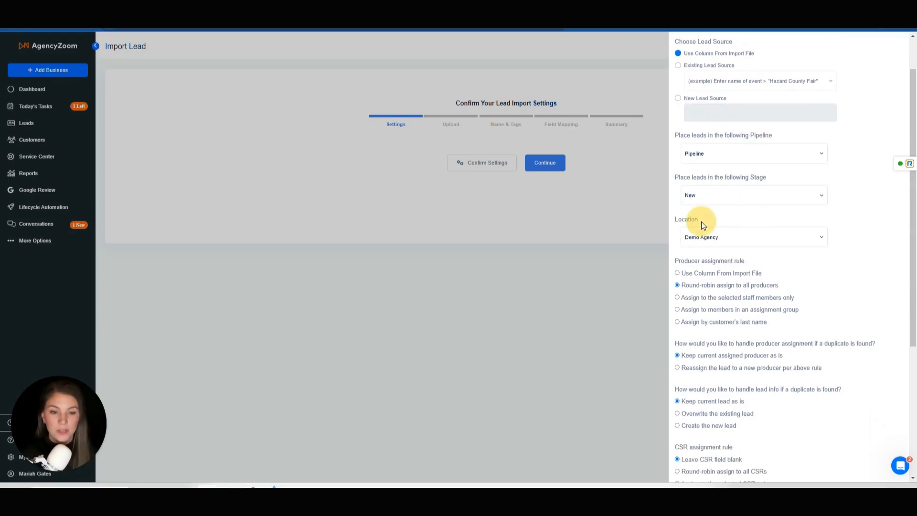
Try the producer rule that assigns leads to selected staff members only, choosing three staff members
scroll(755, 258, down, 1)
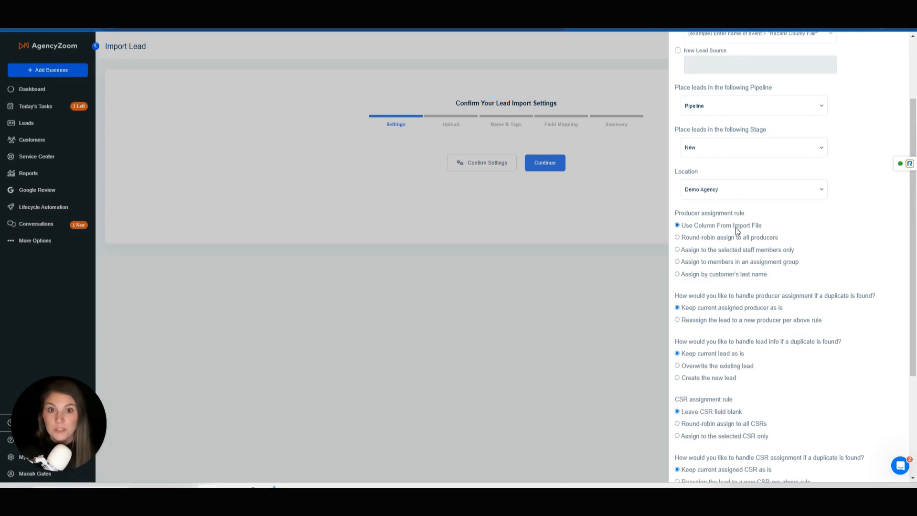
click(723, 238)
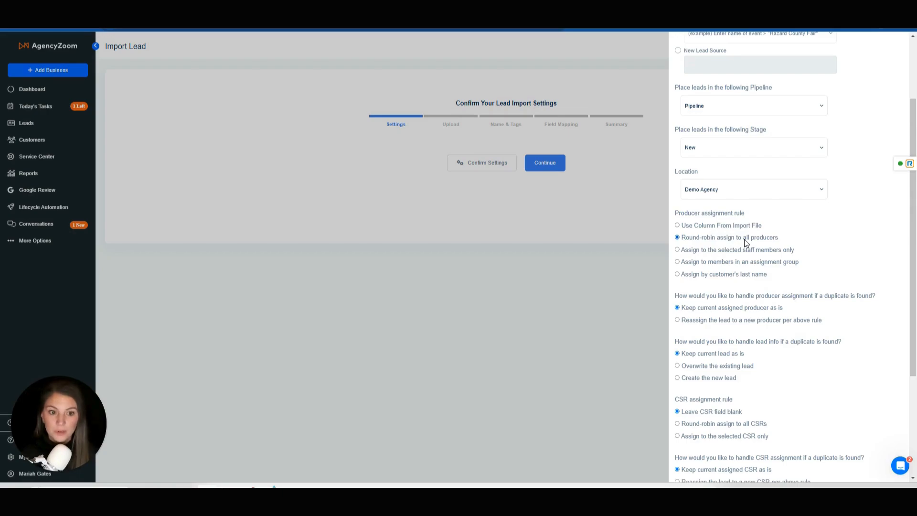
click(733, 252)
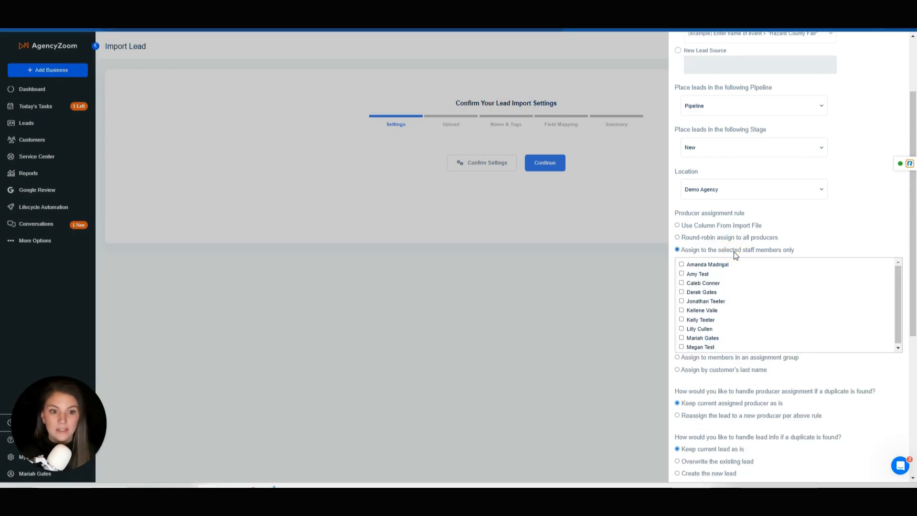
click(682, 283)
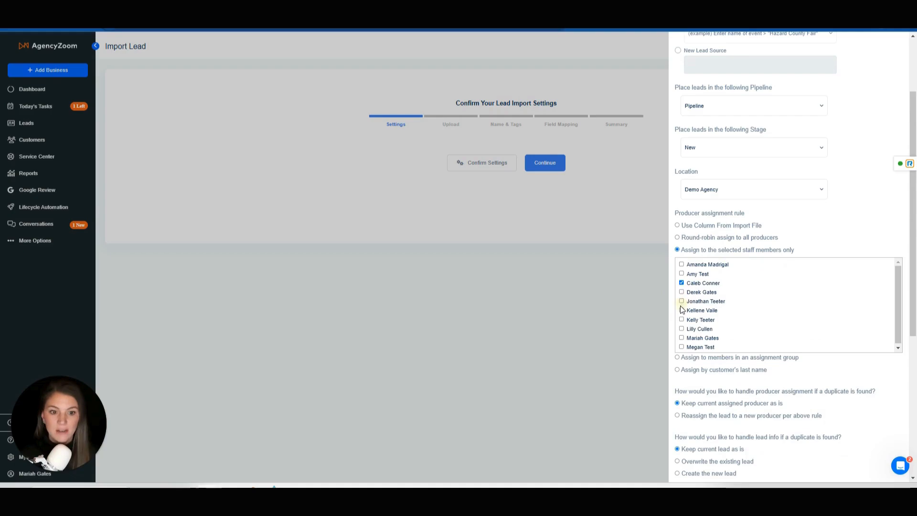
click(682, 310)
click(681, 338)
Try the assignment group and round-robin producer rules, ending on Assign to members in an assignment group
click(696, 359)
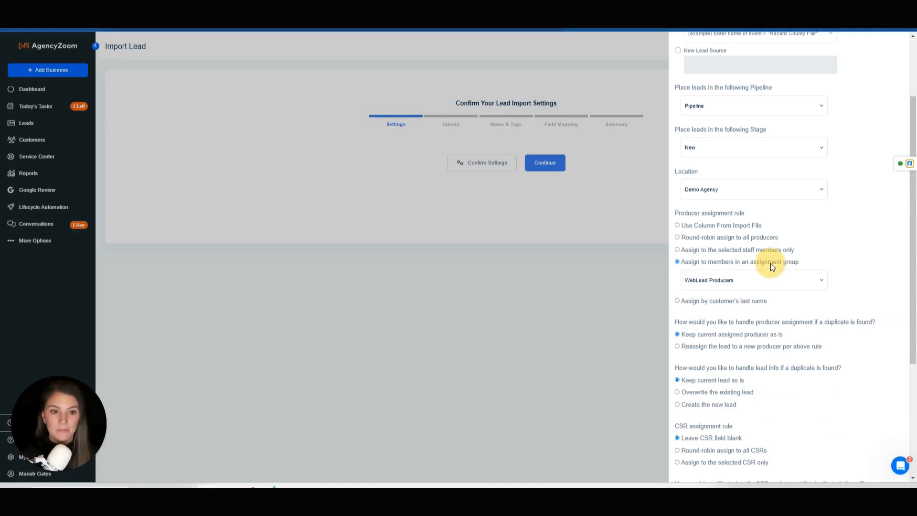
click(763, 238)
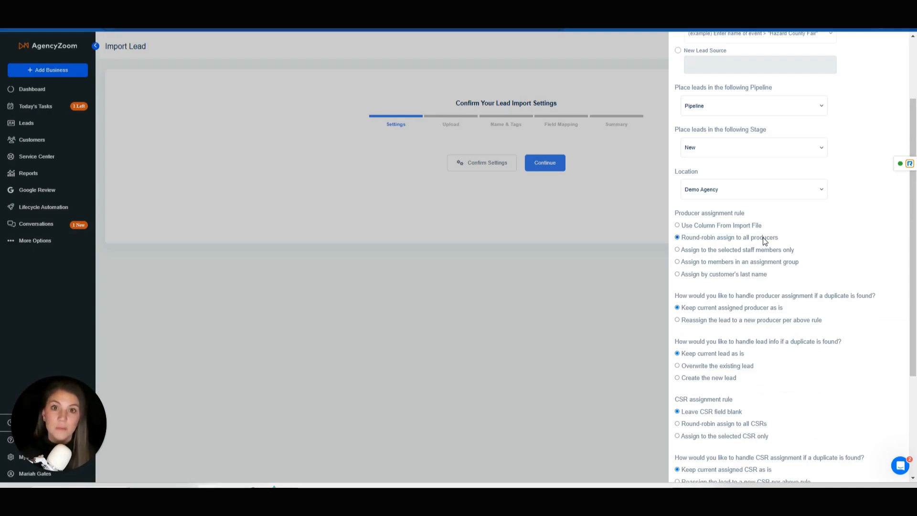
click(777, 262)
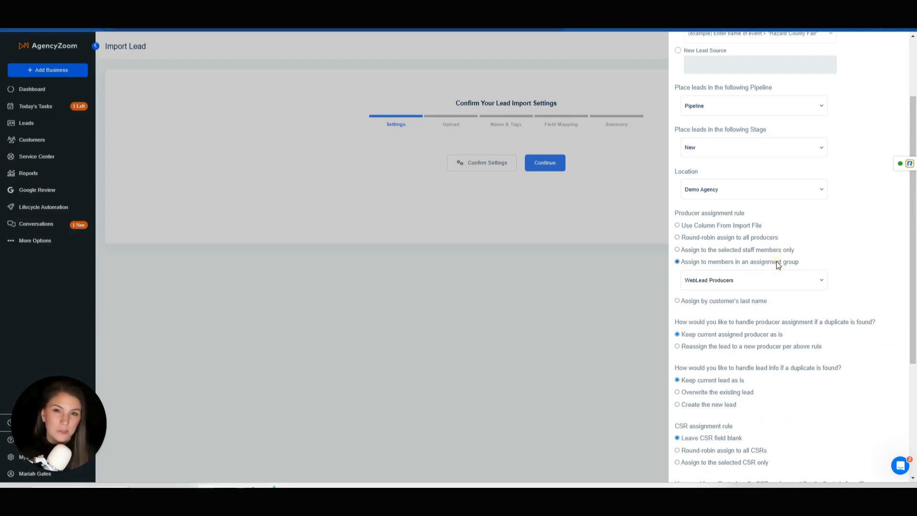
Try assigning producers by customer's last name, splitting the alphabet into the ranges A to D and E to Z
click(731, 301)
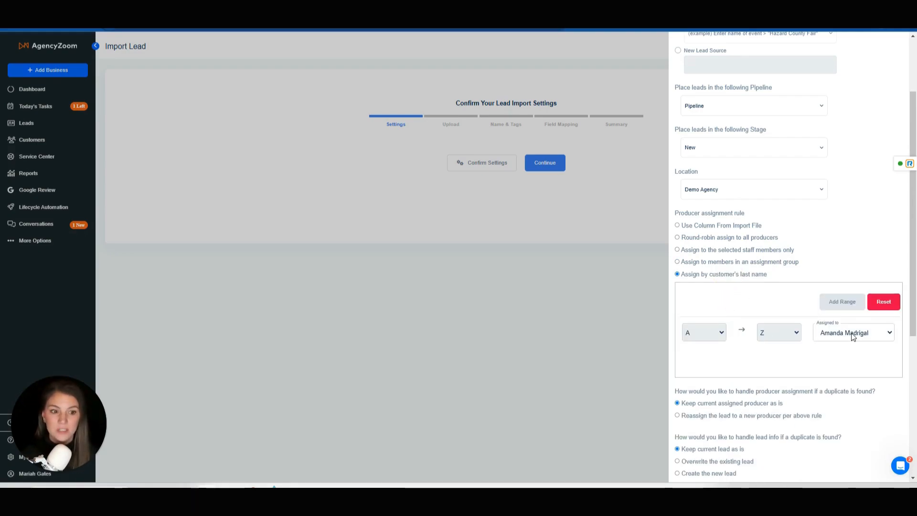
click(841, 302)
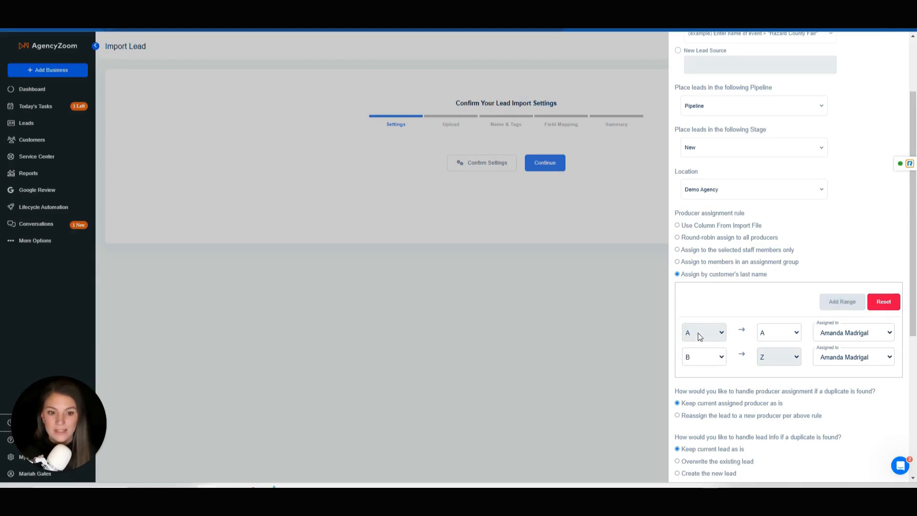
click(789, 337)
key(d)
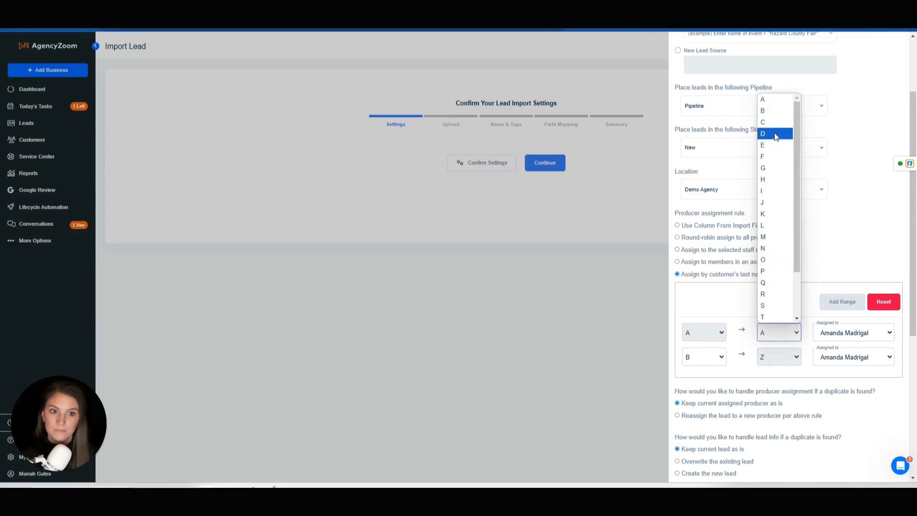
key(Return)
click(705, 358)
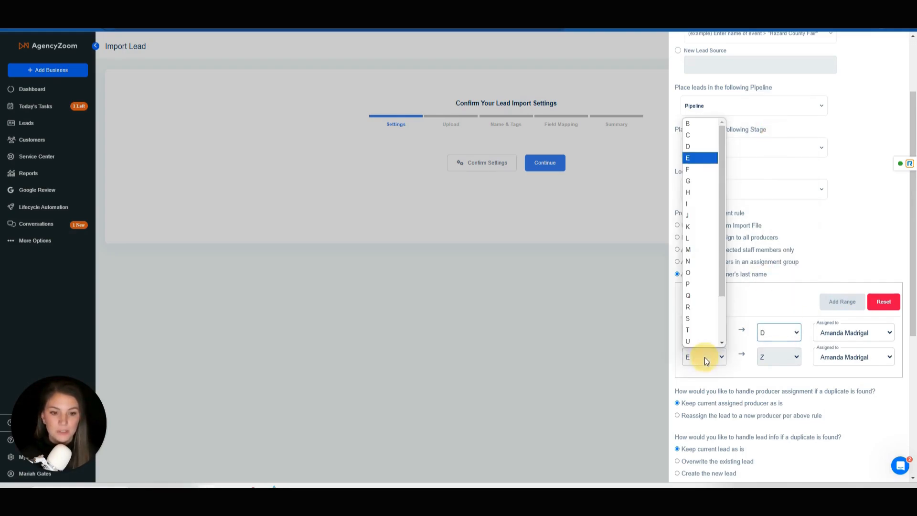
click(694, 157)
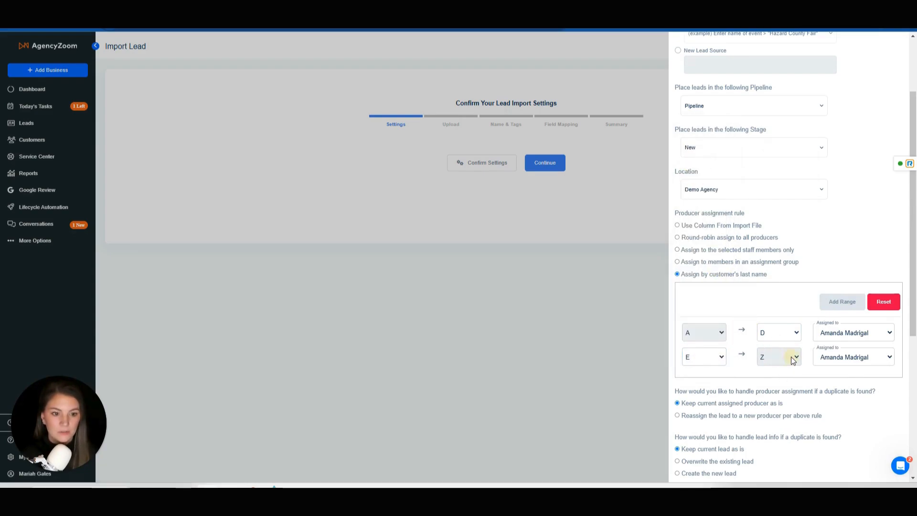
Add a third last-name range and end the second range at I
scroll(768, 359, down, 1)
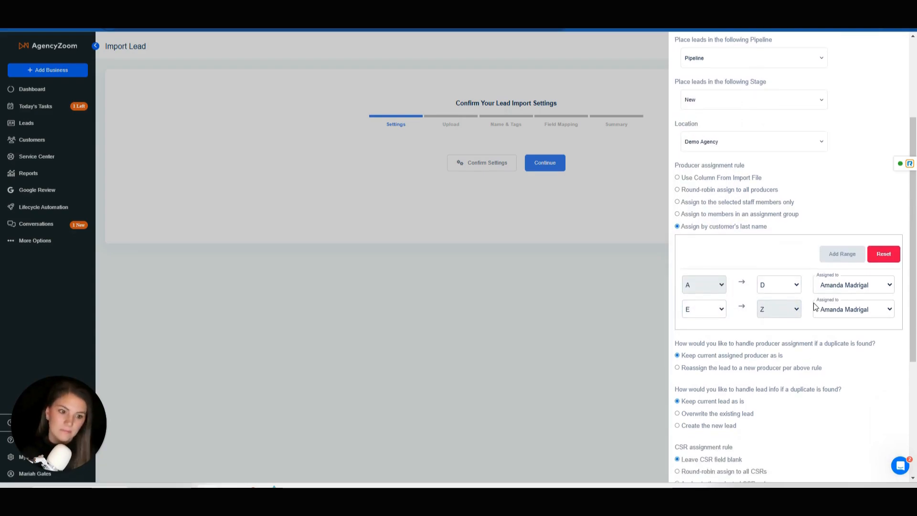
click(847, 255)
click(777, 309)
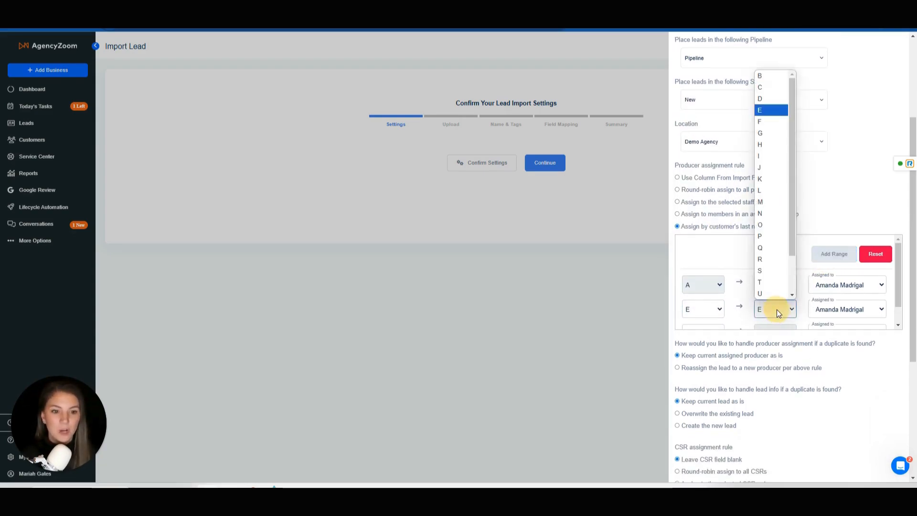
click(765, 156)
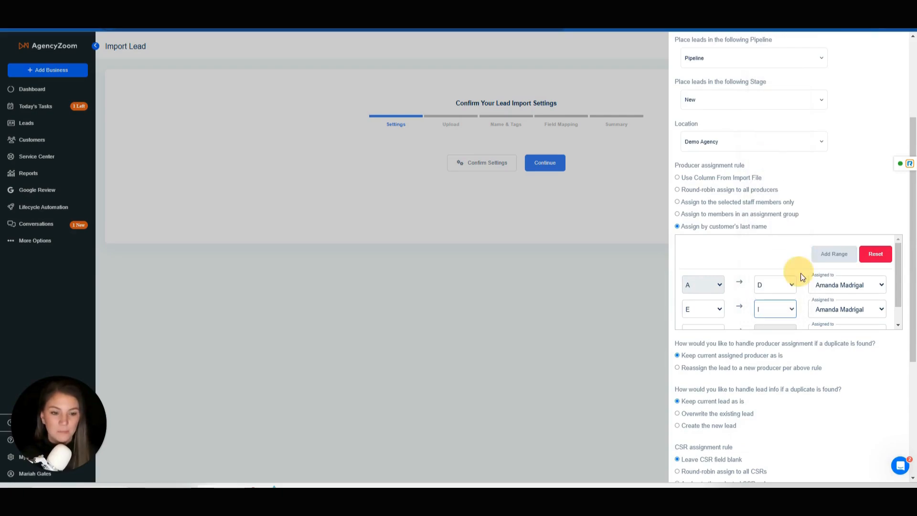
Assign the E to I and J to Z last-name ranges to two different producers
scroll(854, 294, down, 1)
click(839, 290)
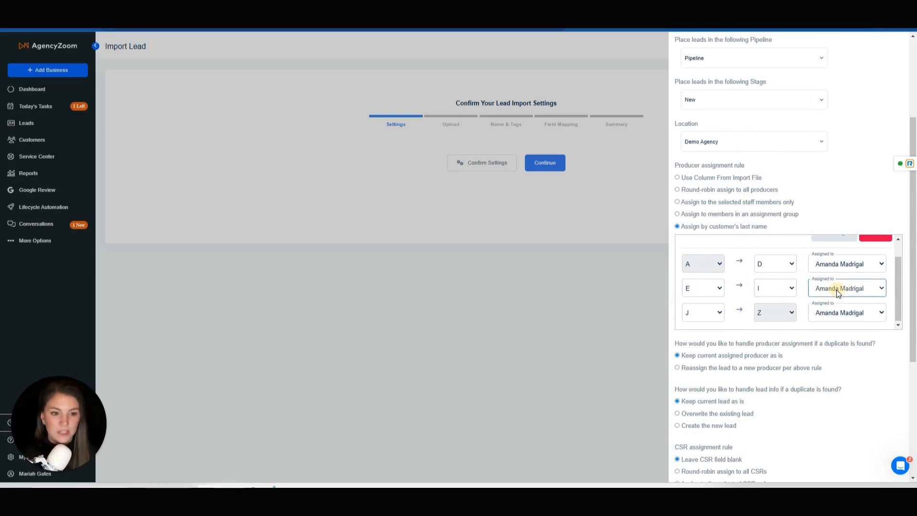
click(838, 290)
click(841, 356)
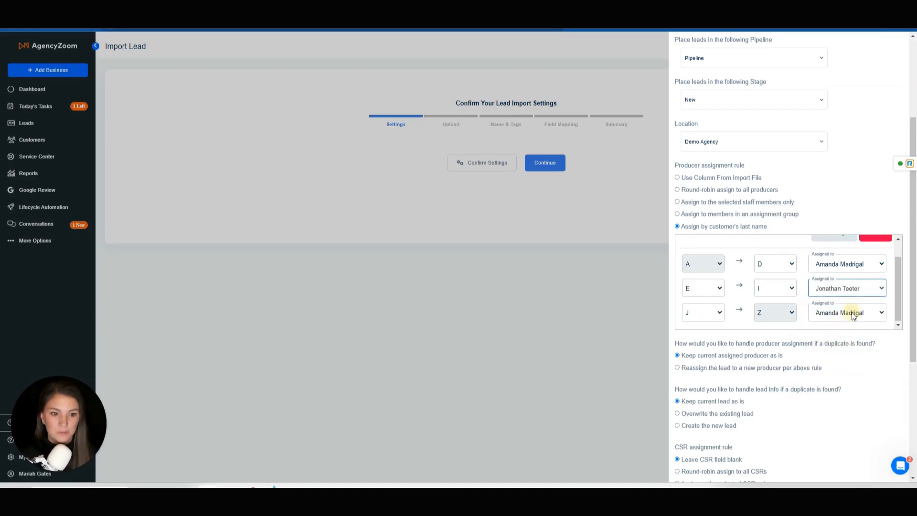
click(854, 317)
click(842, 386)
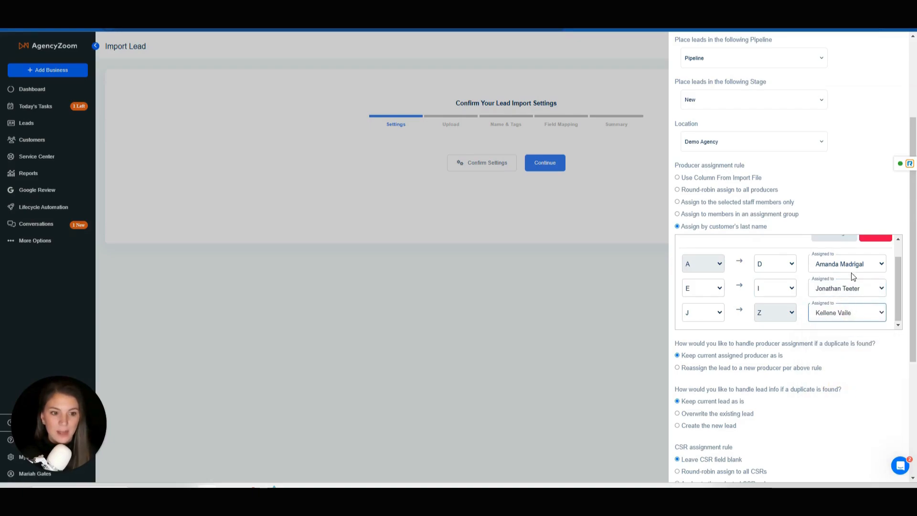
scroll(854, 276, up, 1)
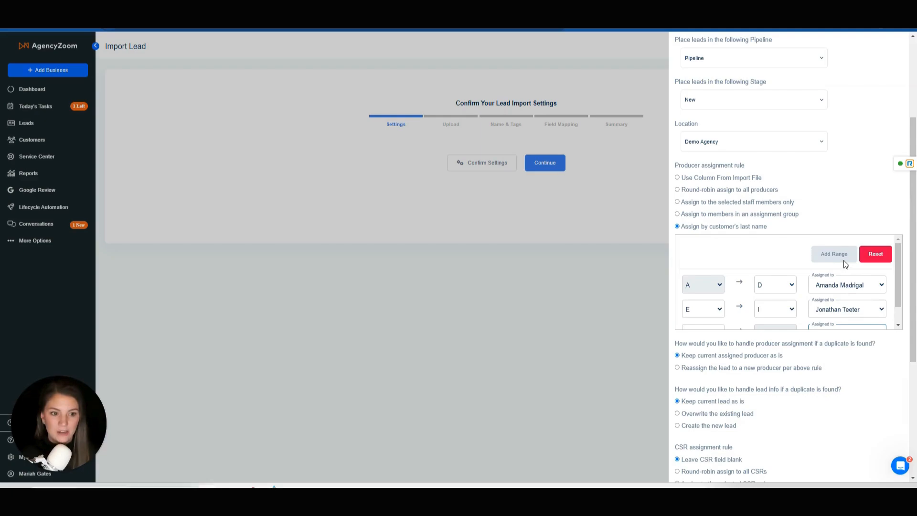
Set producer assignment to members in an assignment group, and have duplicate leads reassigned to a new producer per that rule
click(743, 215)
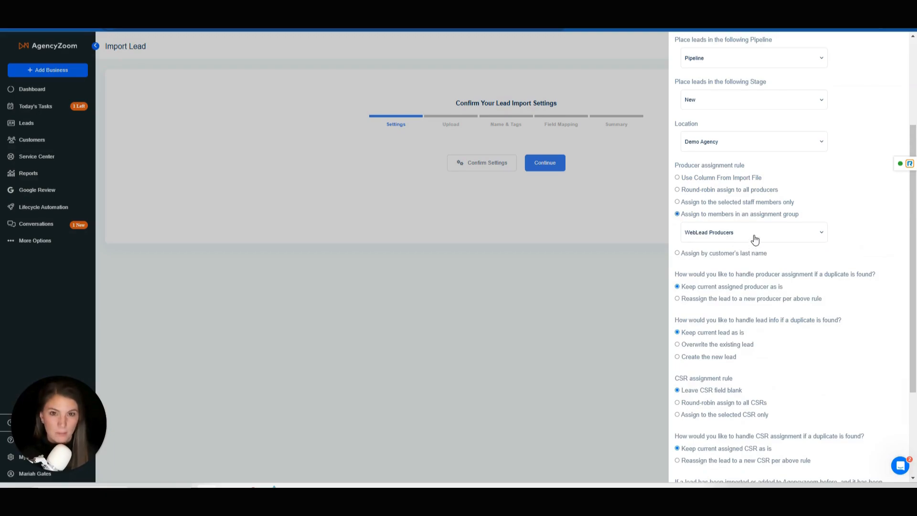
scroll(831, 332, down, 1)
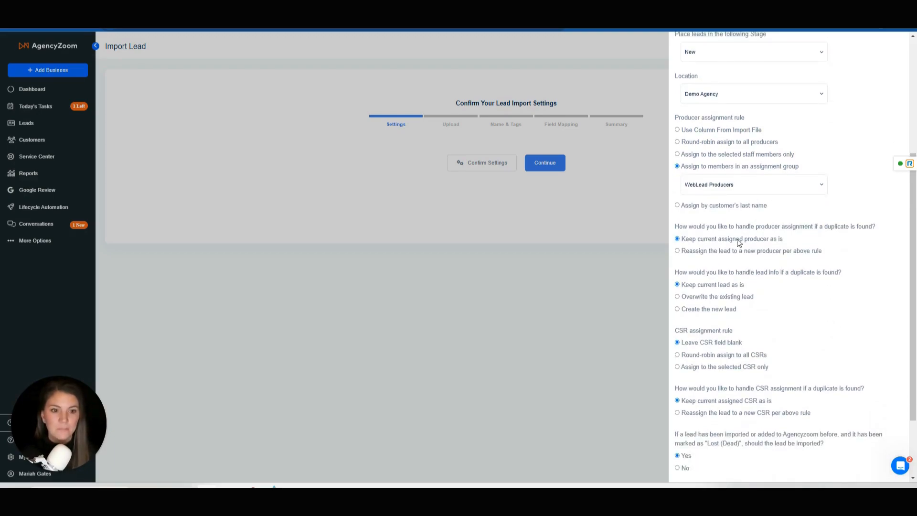
click(761, 230)
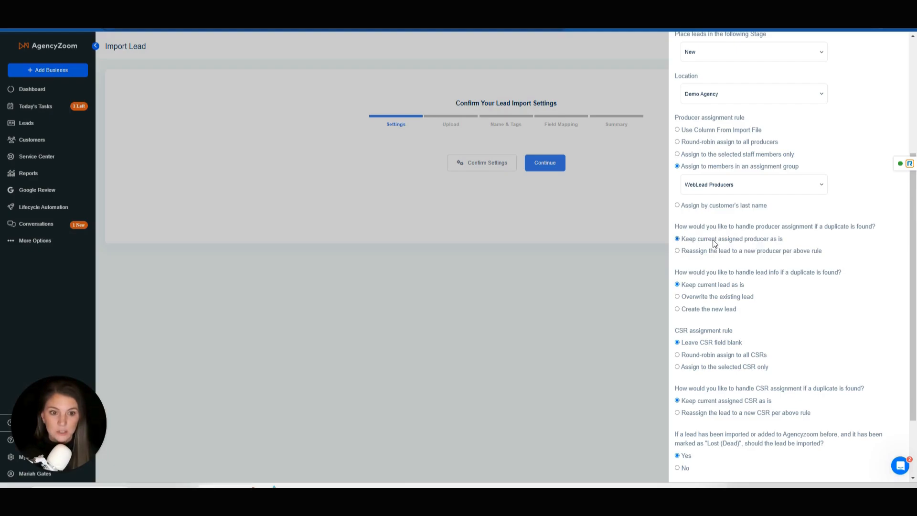
click(732, 256)
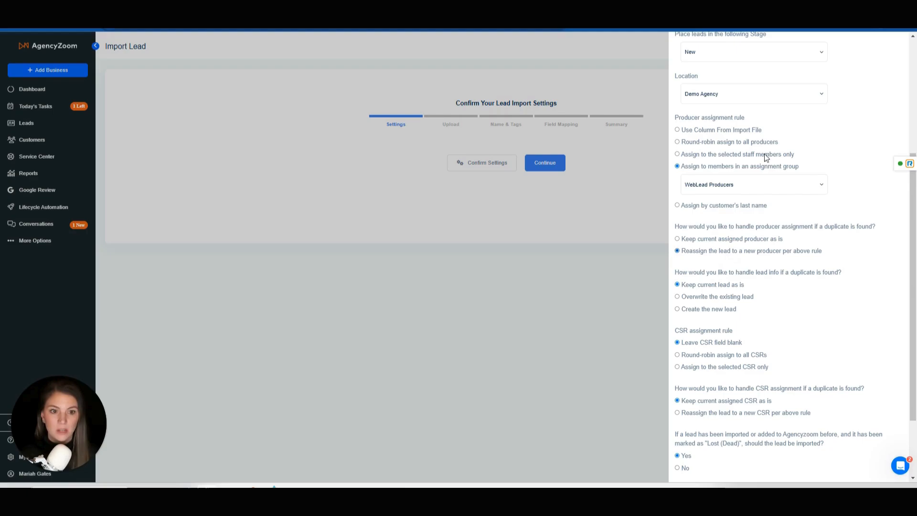
Set the producer assignment for duplicate leads to keep the current assigned producer as is
click(750, 241)
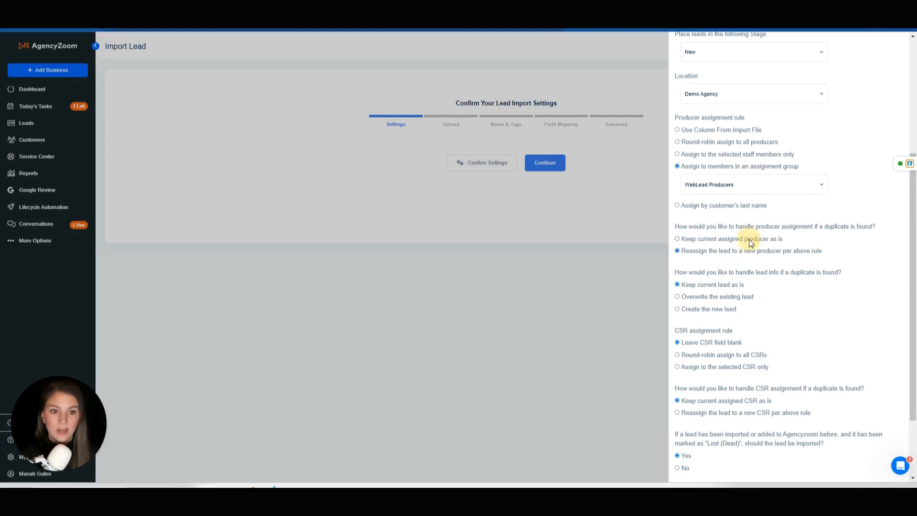
scroll(779, 258, down, 1)
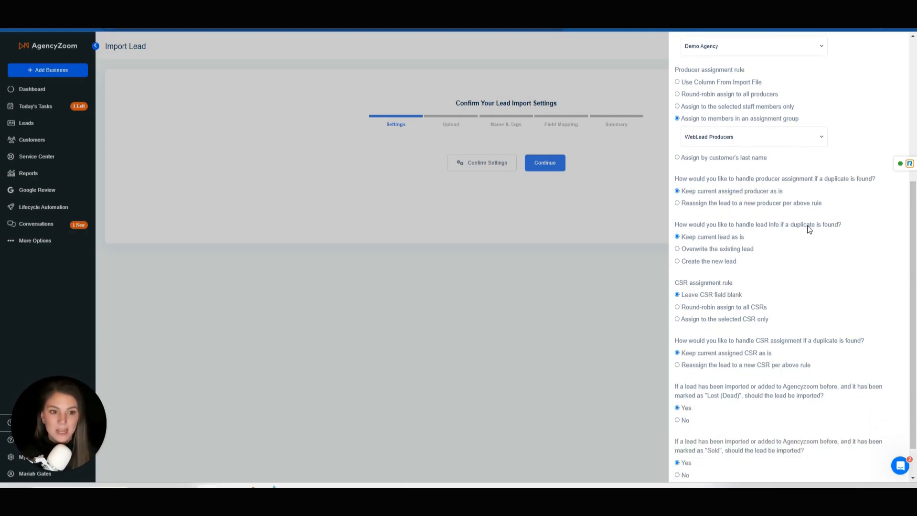
Try overwriting the existing lead and creating a new lead for duplicate lead info, and return to keeping the current lead as is
click(726, 250)
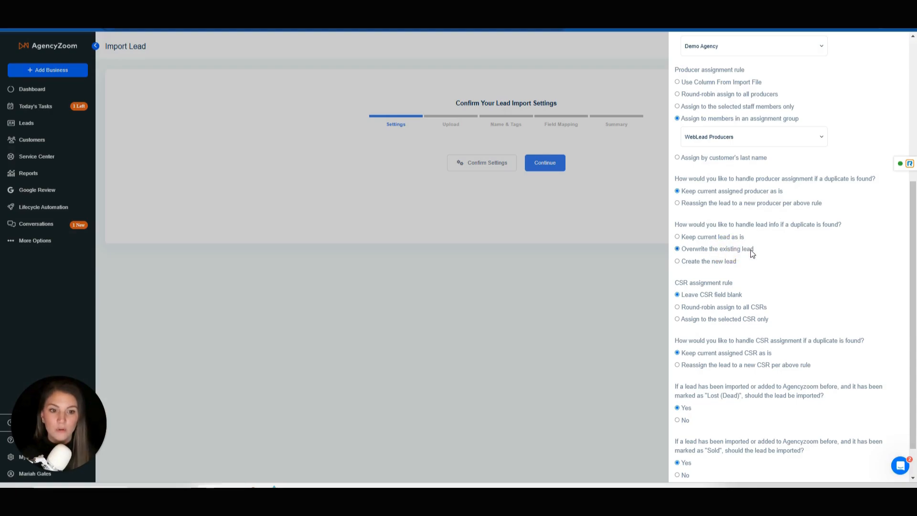
click(728, 252)
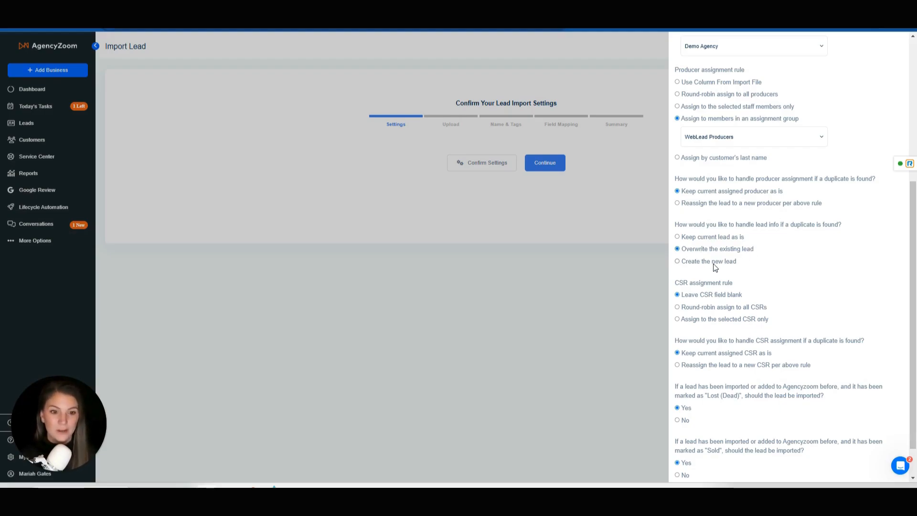
click(713, 263)
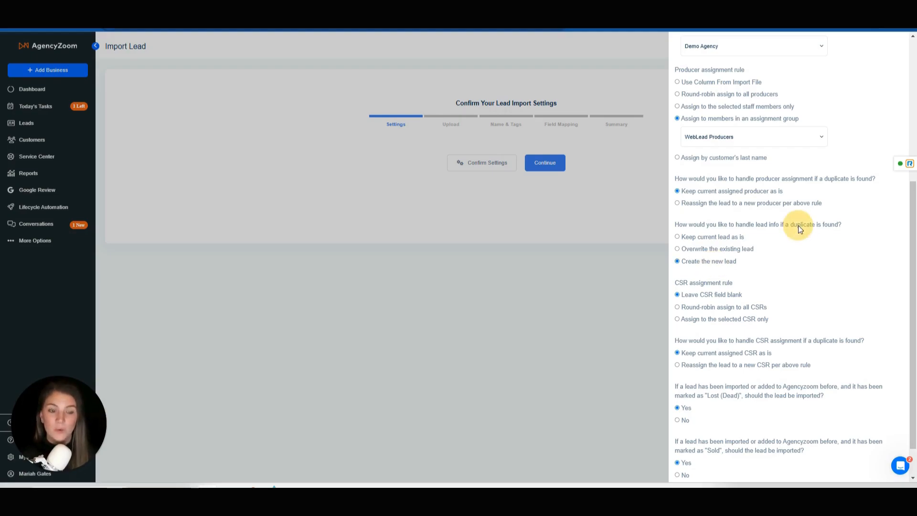
scroll(799, 241, down, 1)
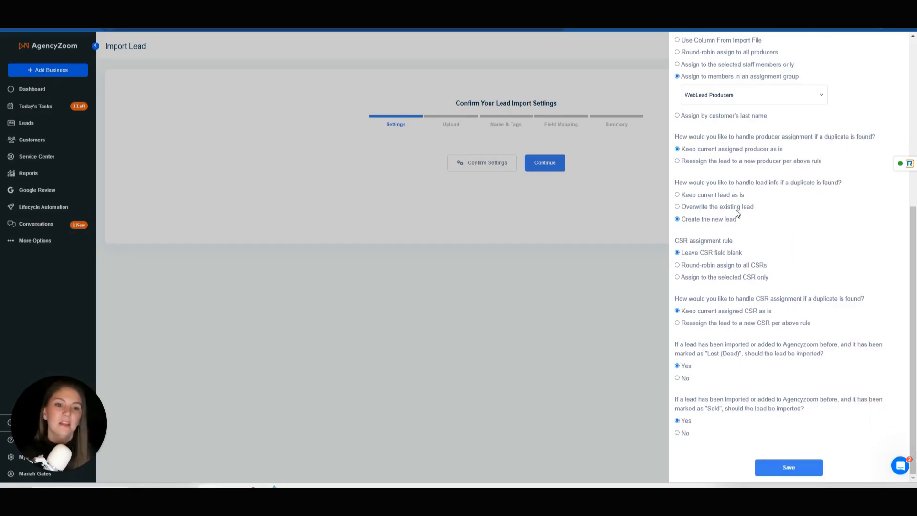
click(736, 196)
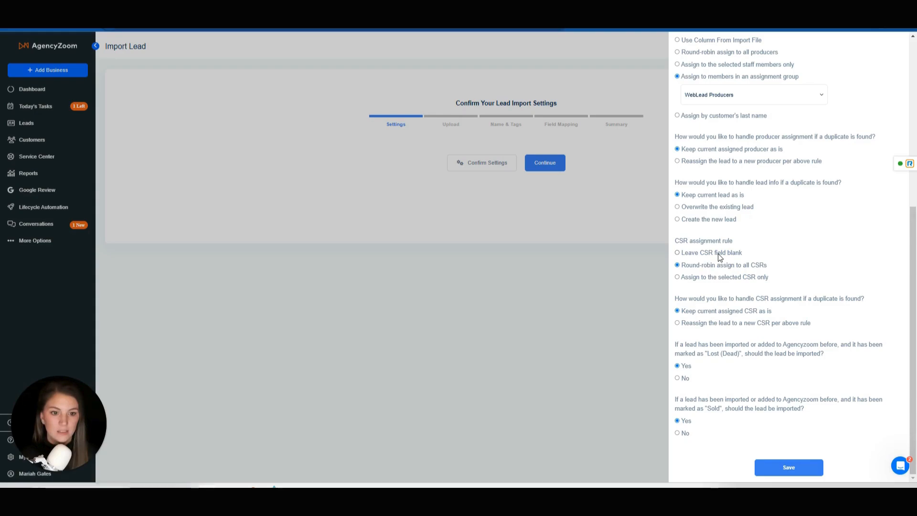
Leave the CSR field blank in the CSR assignment rule and keep the current assigned CSR as is for duplicates
click(719, 254)
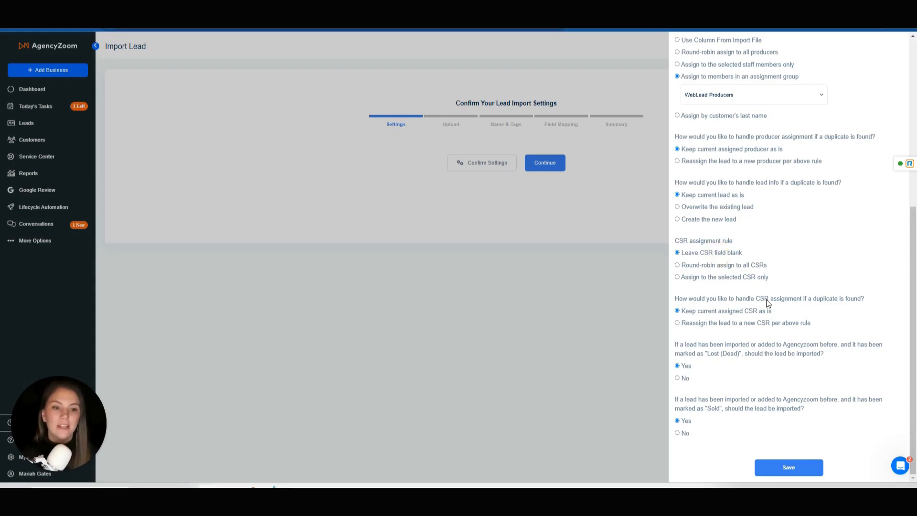
mouse_move(765, 301)
mouse_down()
mouse_move(831, 302)
mouse_move(765, 301)
mouse_up()
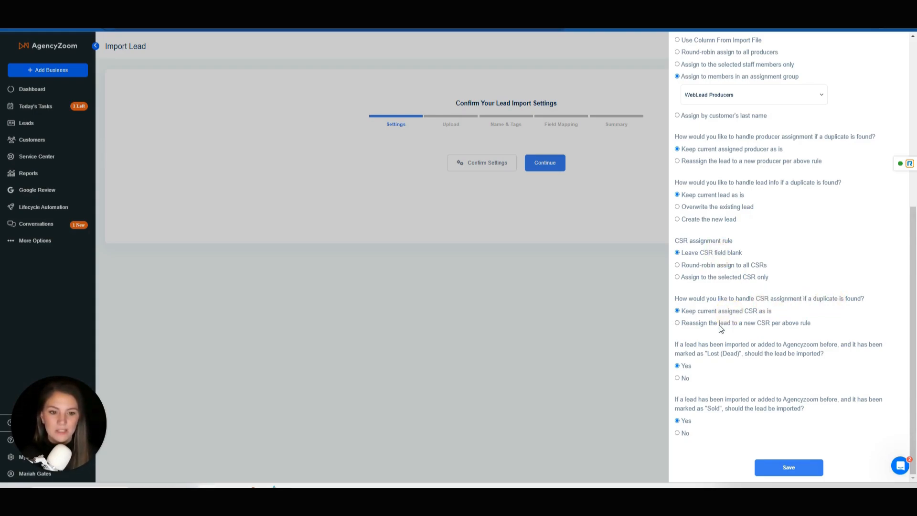
click(725, 312)
Choose No for importing leads previously added and marked as "Lost (Dead)"
click(727, 358)
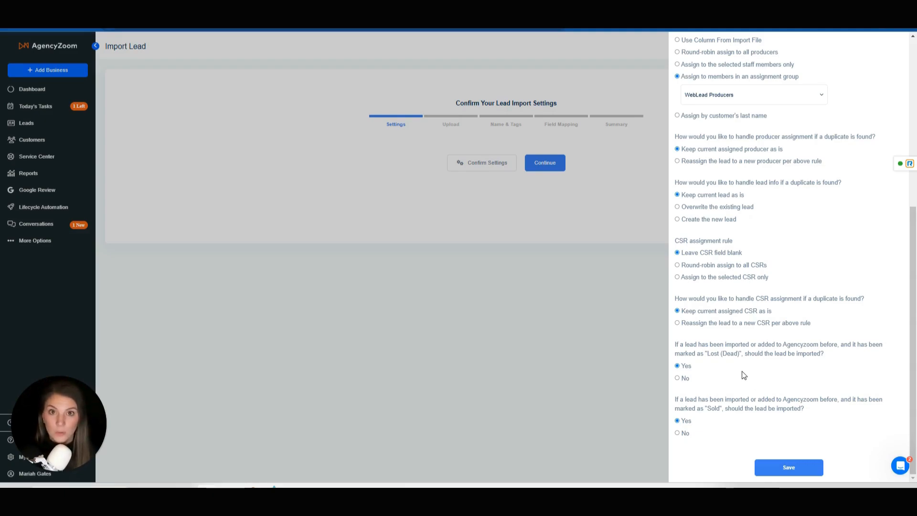
click(722, 353)
click(804, 355)
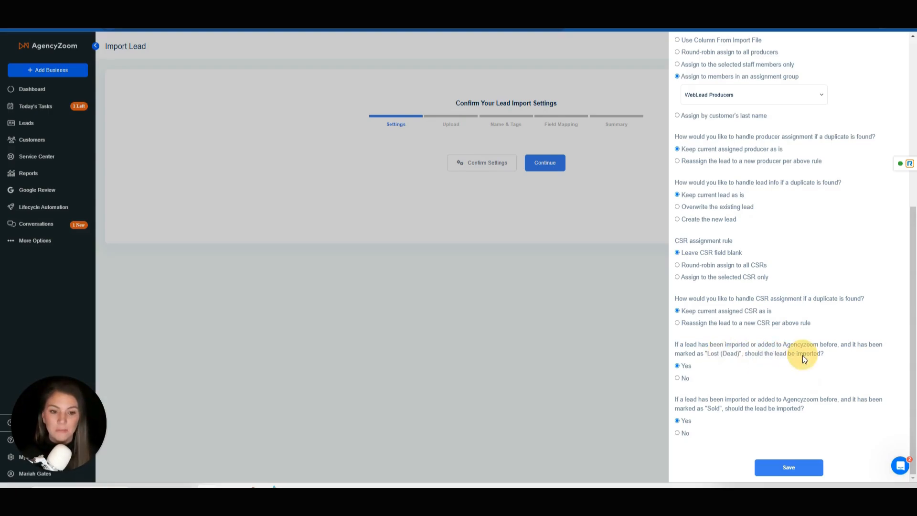
click(677, 378)
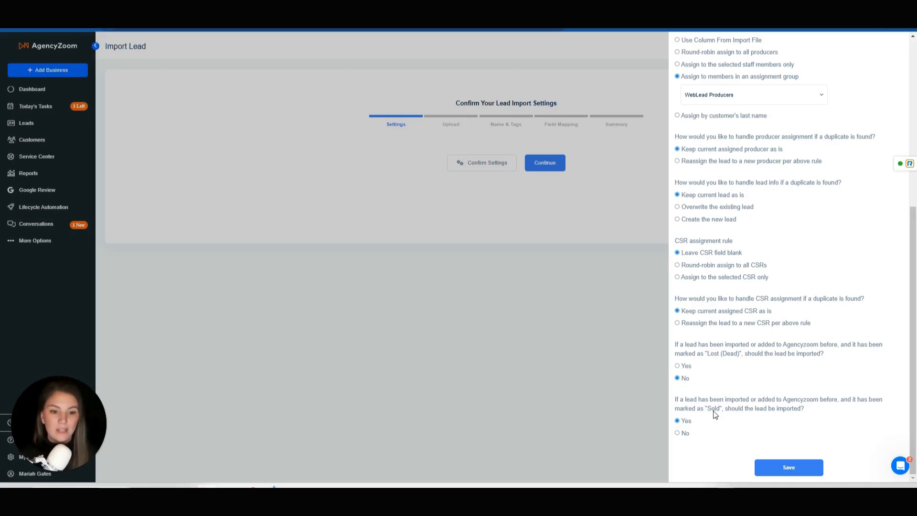
Choose No for importing leads previously marked as "Sold", and save the import settings to proceed to the file upload
click(691, 420)
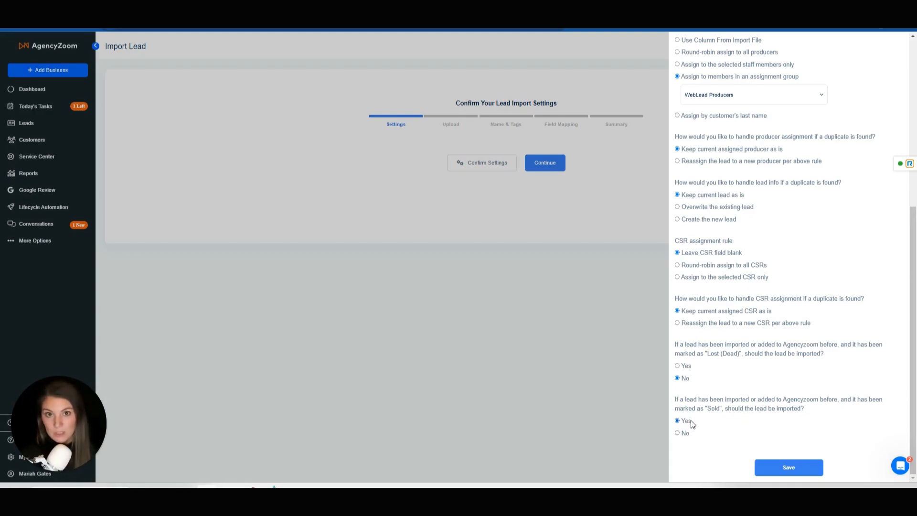
click(716, 414)
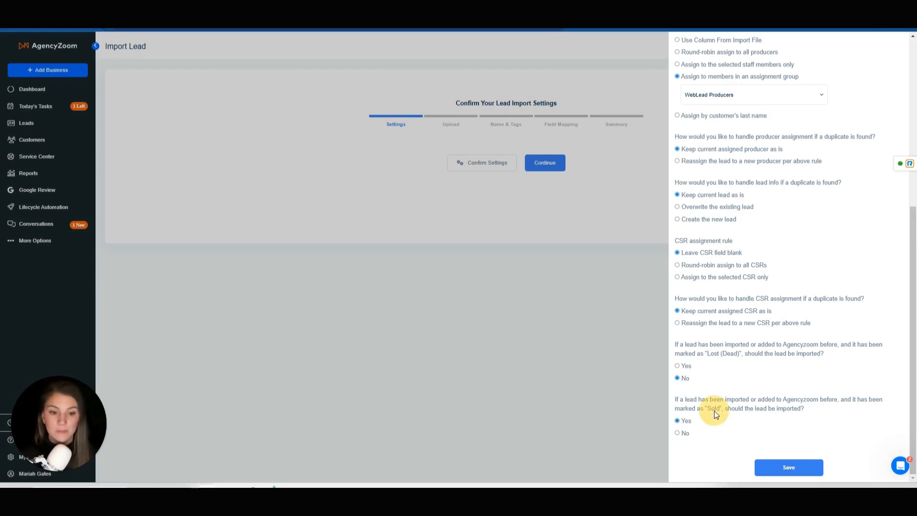
click(677, 433)
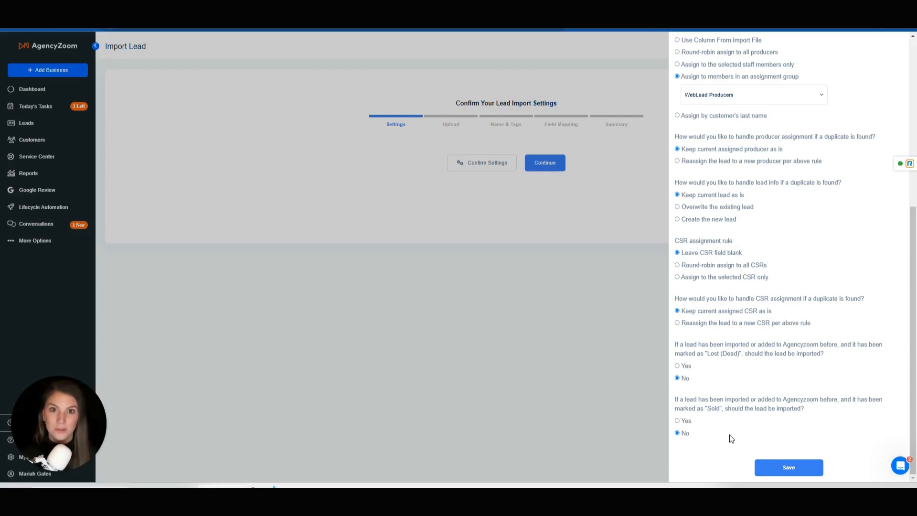
click(790, 468)
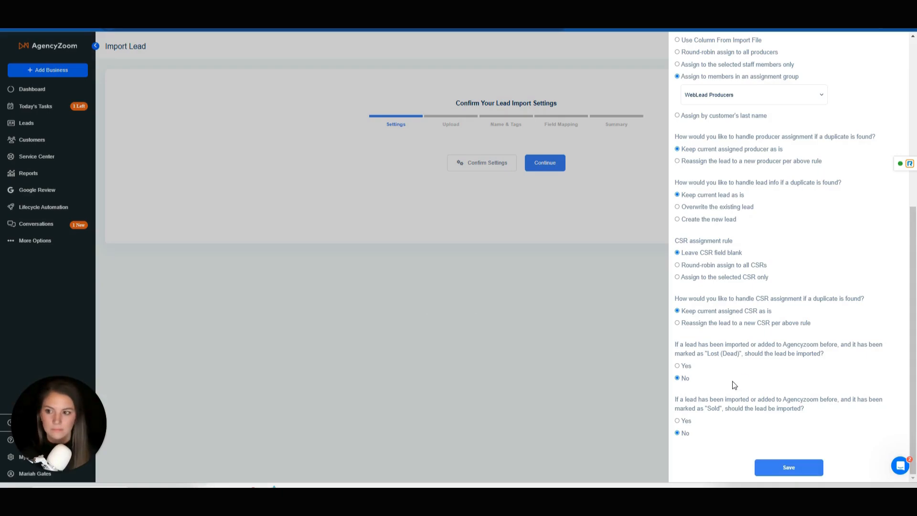
click(793, 468)
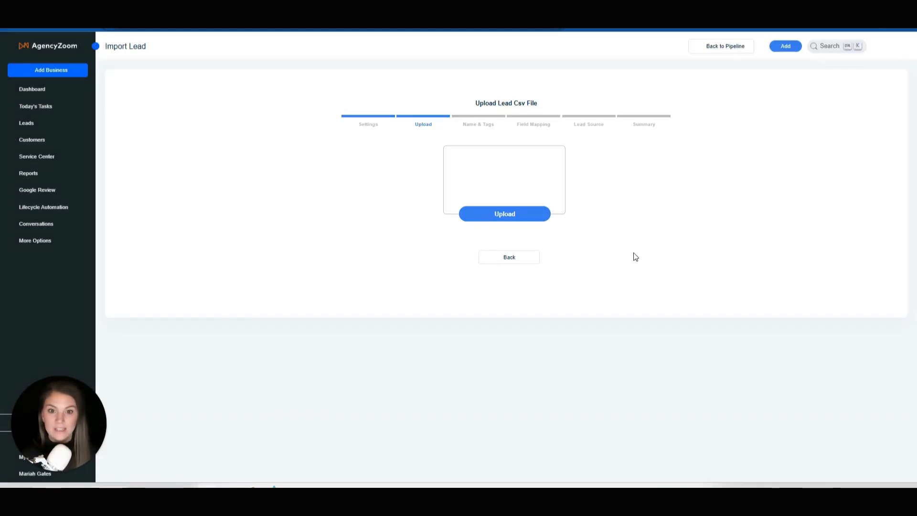
Upload the CSV version of Fake_Leads_List_Separated_Addresses from the Demo Files folder on the Desktop
click(506, 215)
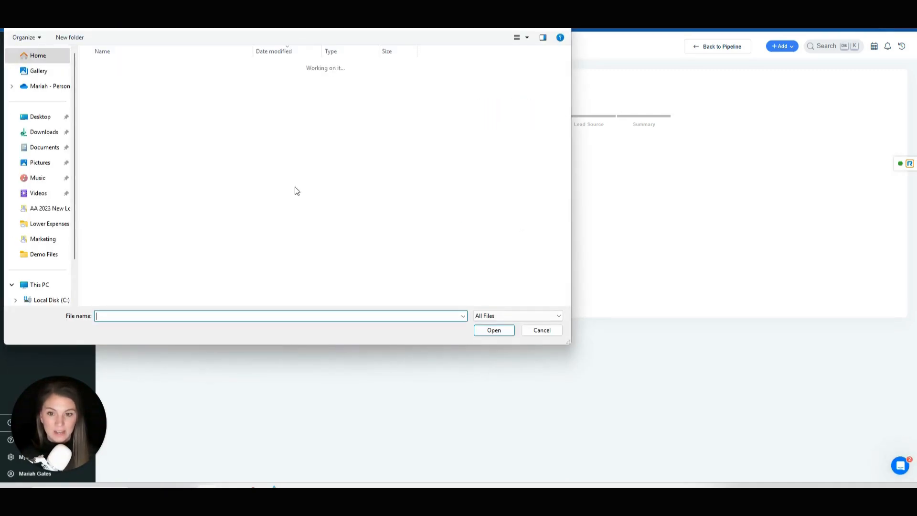
click(51, 119)
click(118, 70)
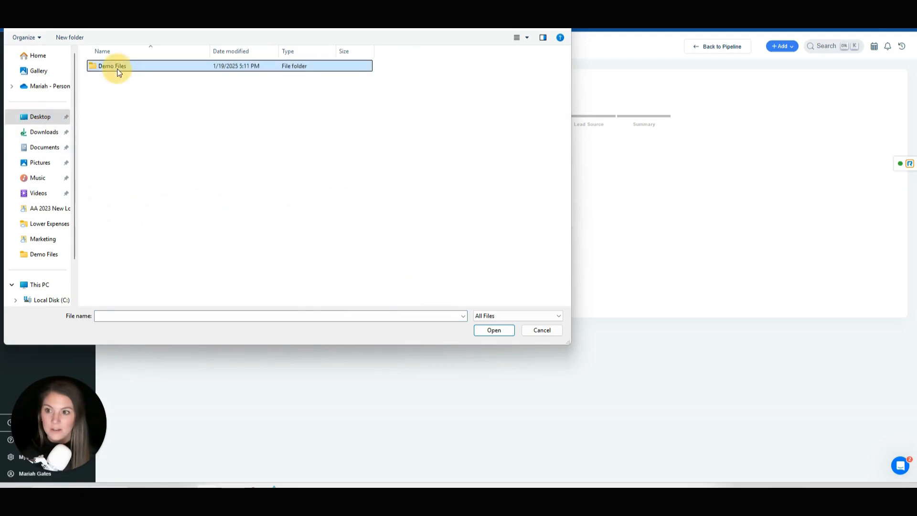
double_click(118, 71)
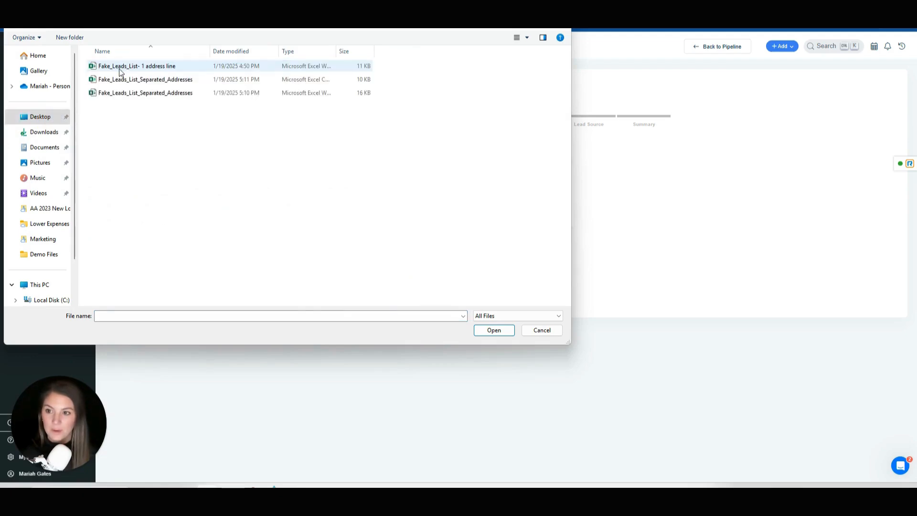
click(325, 82)
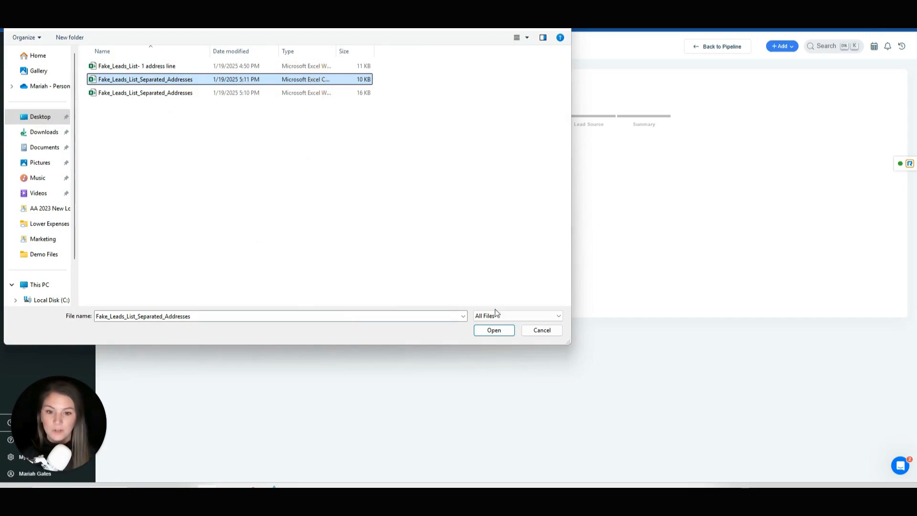
click(492, 332)
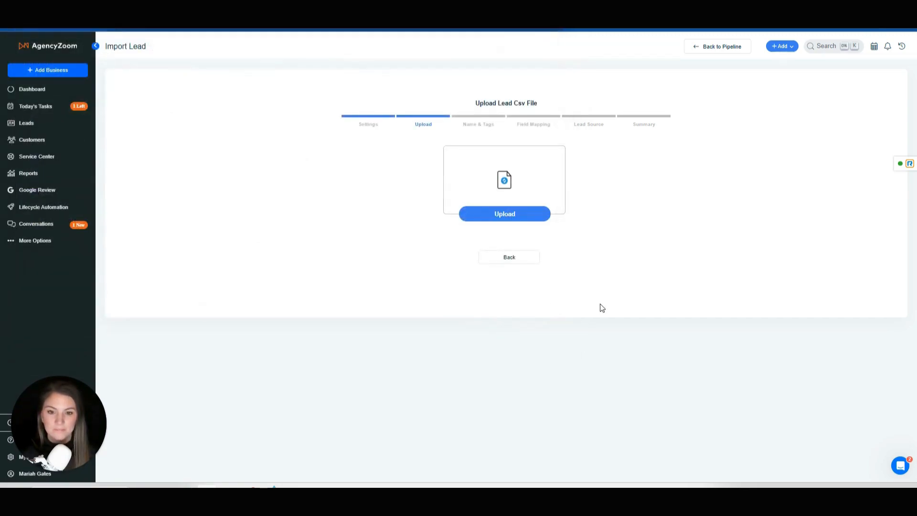
Name the upload "Unique Name Uploaded 1/19/2025"
click(501, 147)
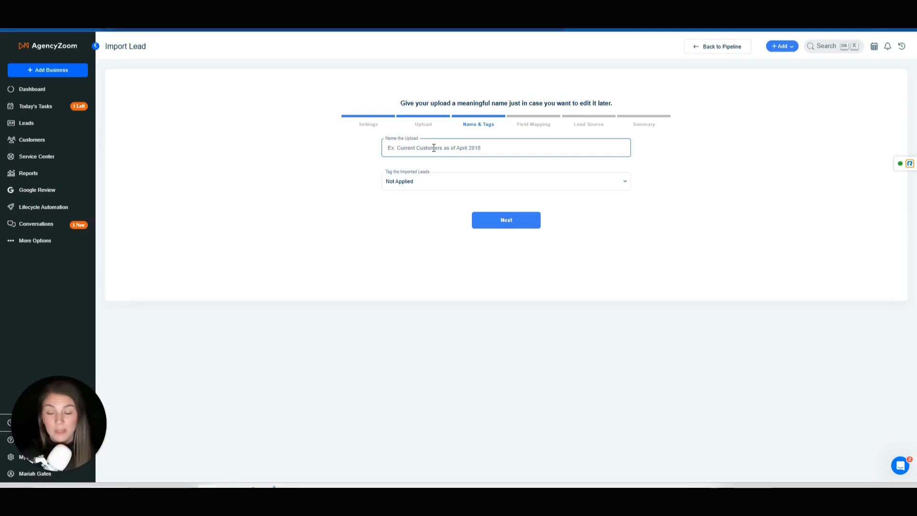
text(U)
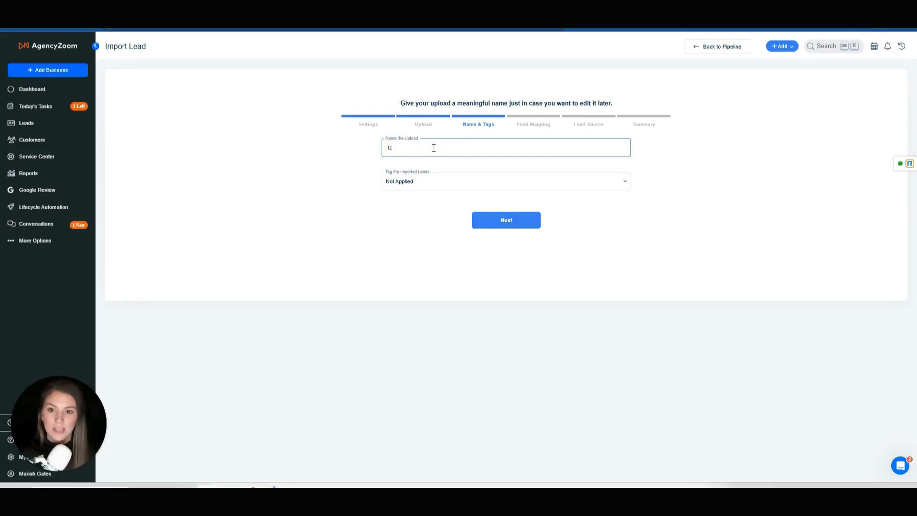
text(nique Nm)
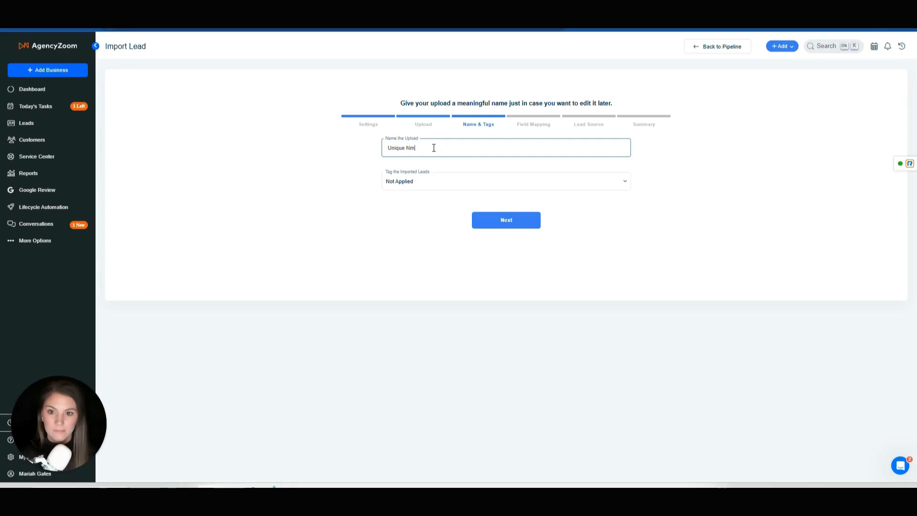
text(aame Uploade)
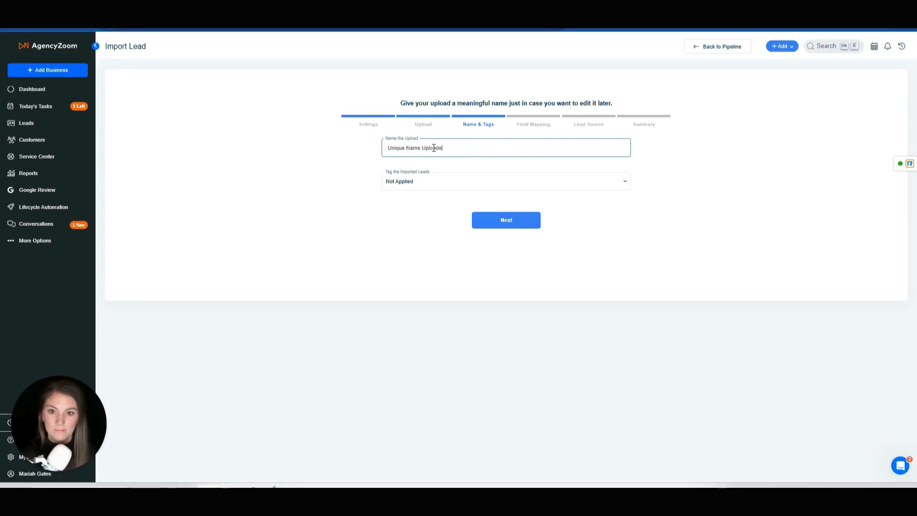
text(d 1/19/2025)
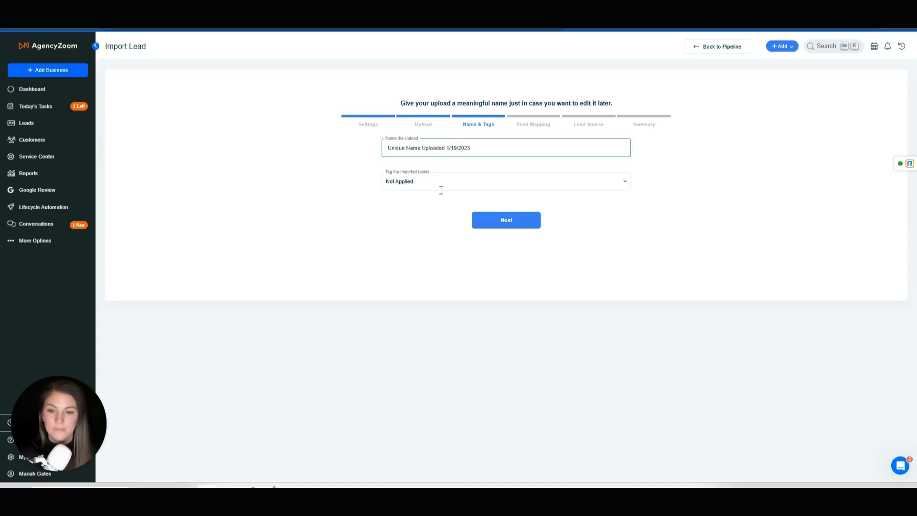
Tag the imported leads with Opt In and continue to the field mapping
click(440, 188)
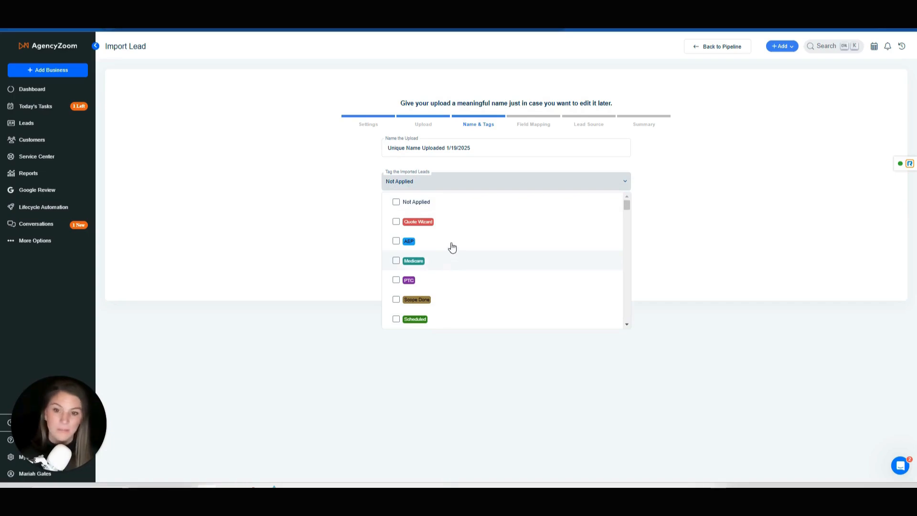
scroll(453, 256, down, 2)
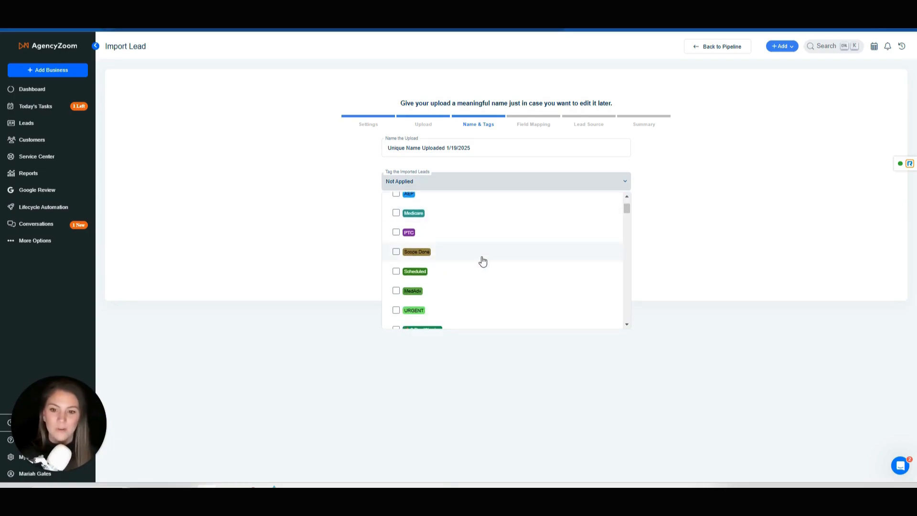
scroll(465, 273, down, 2)
scroll(464, 273, down, 6)
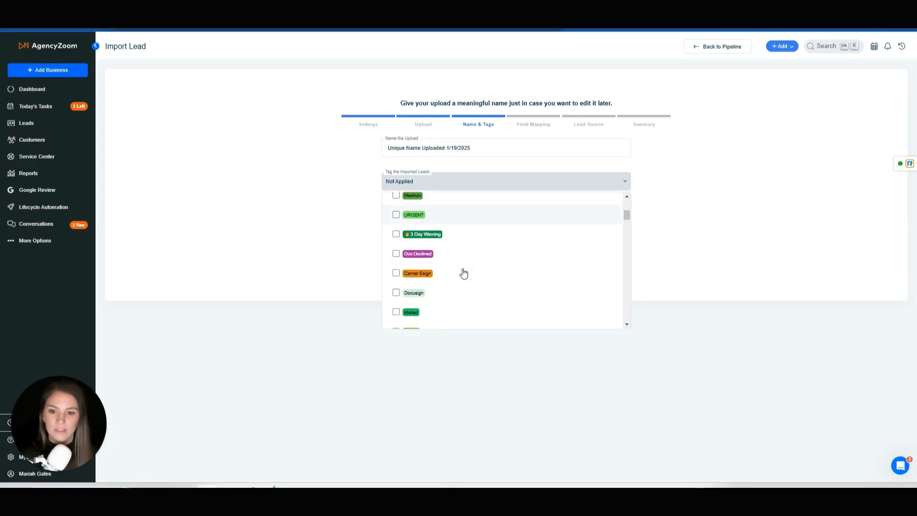
scroll(463, 273, down, 5)
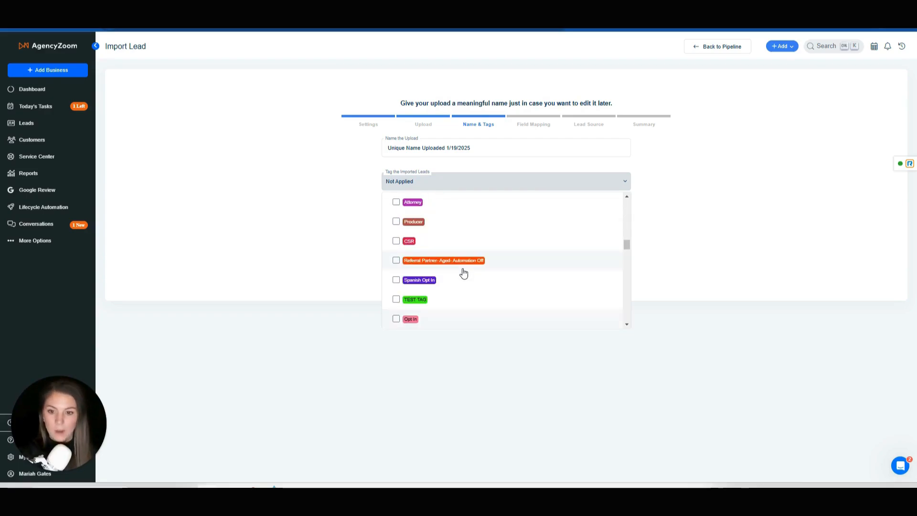
click(404, 323)
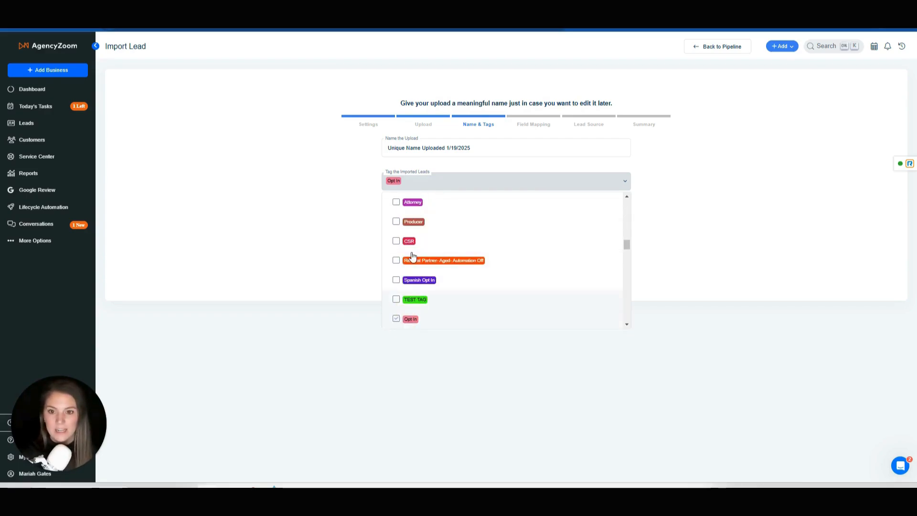
click(347, 233)
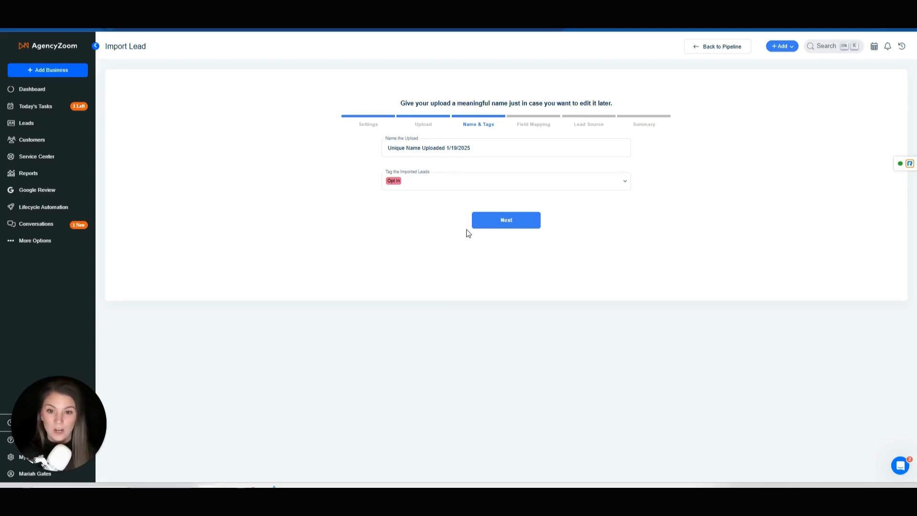
click(506, 225)
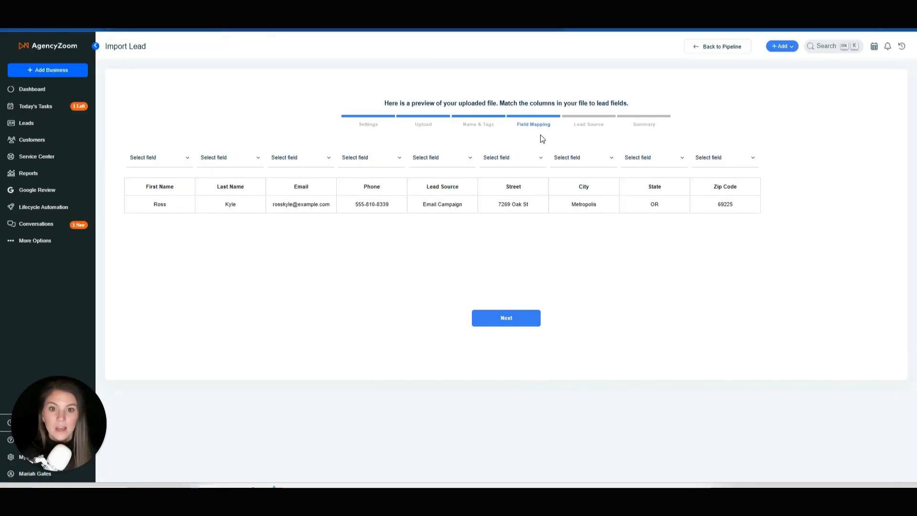
click(152, 186)
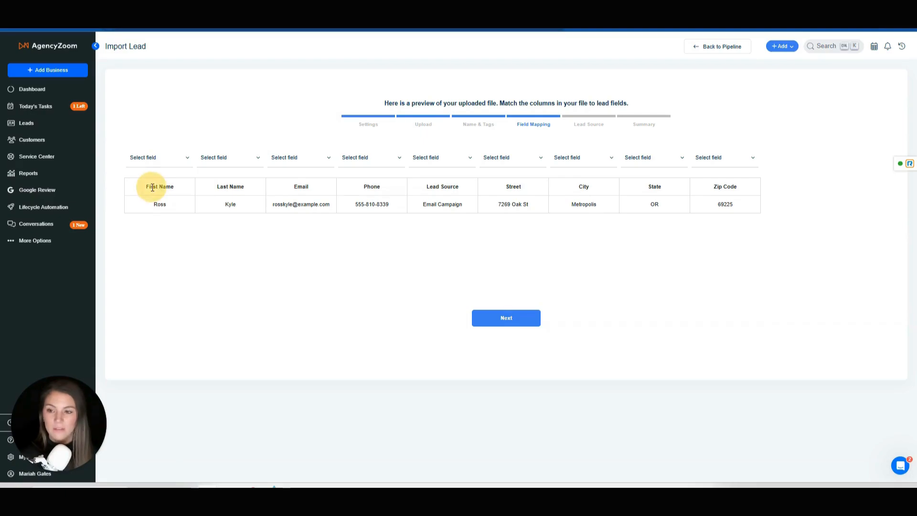
click(243, 187)
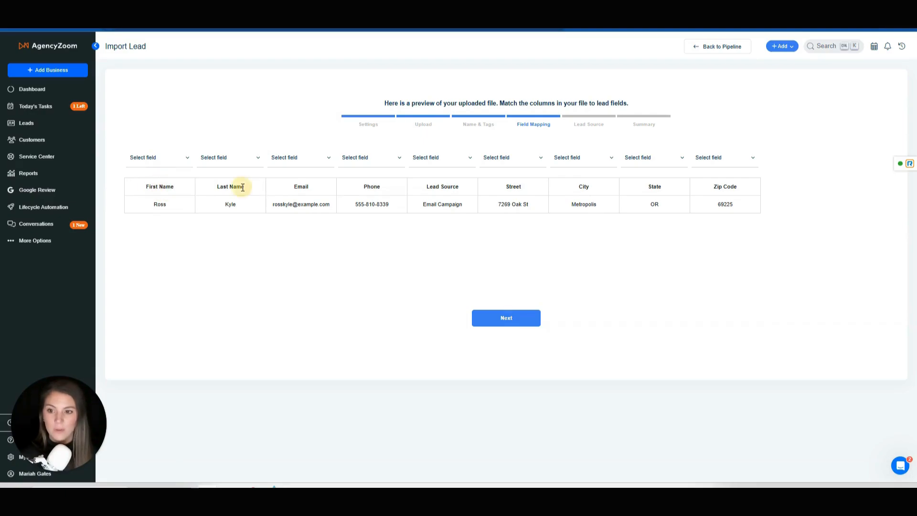
click(305, 188)
click(375, 189)
click(460, 190)
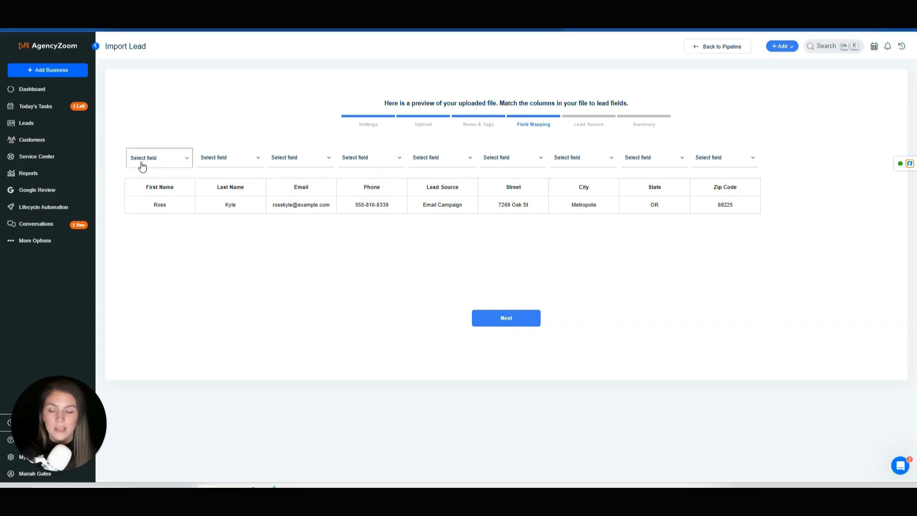
Map the file's First Name and Last Name columns to the First Name and Last Name lead fields
click(168, 157)
click(152, 216)
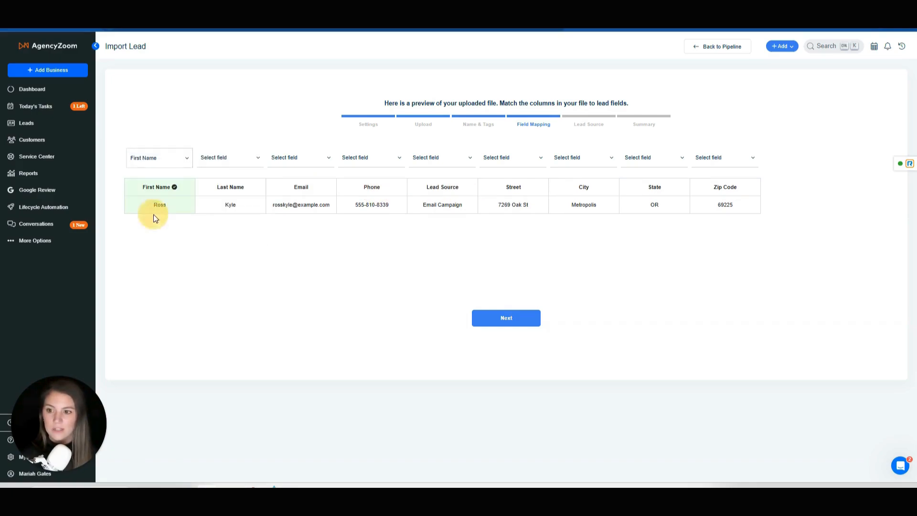
click(240, 165)
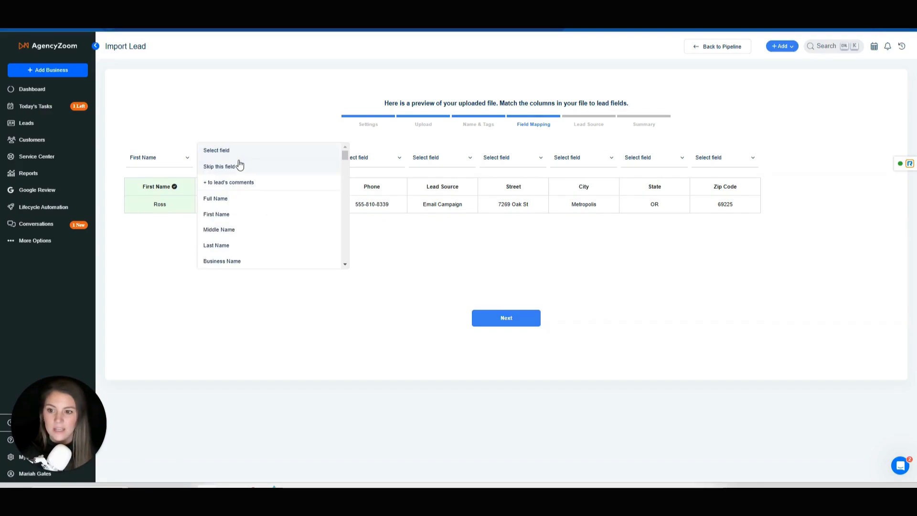
click(229, 245)
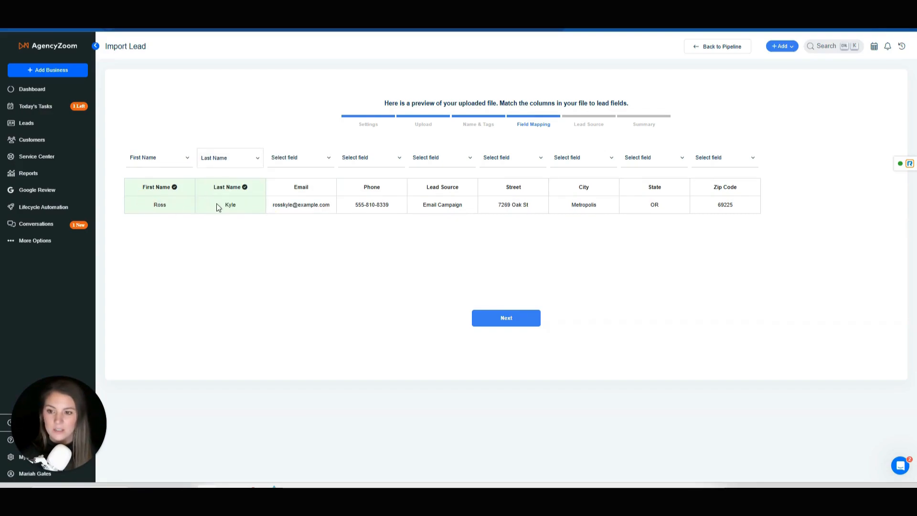
Map the Email column to the Email lead field and the Phone column to the Phone lead field
click(315, 167)
scroll(317, 210, down, 2)
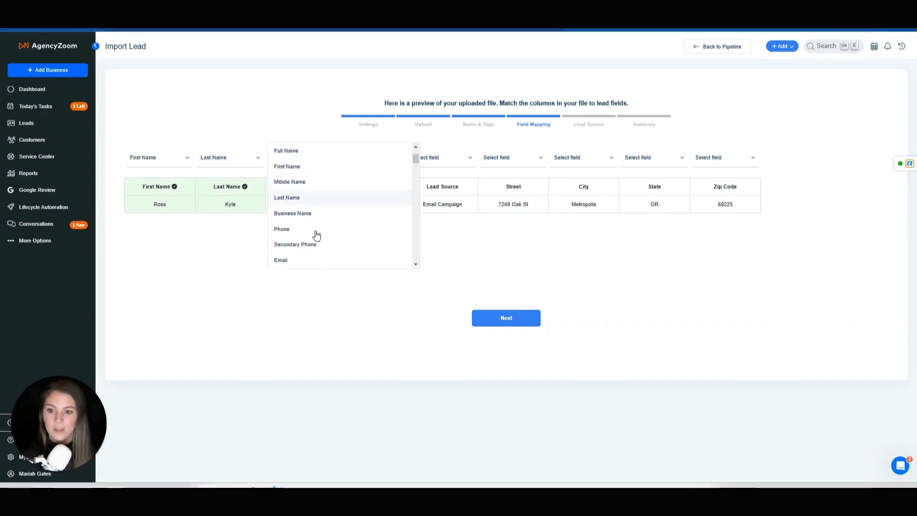
scroll(291, 249, down, 1)
click(292, 212)
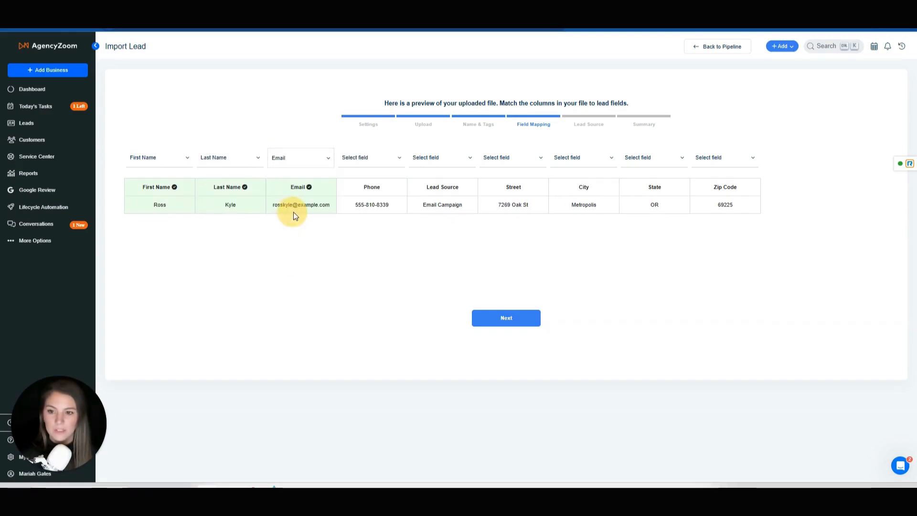
click(375, 159)
scroll(378, 239, down, 2)
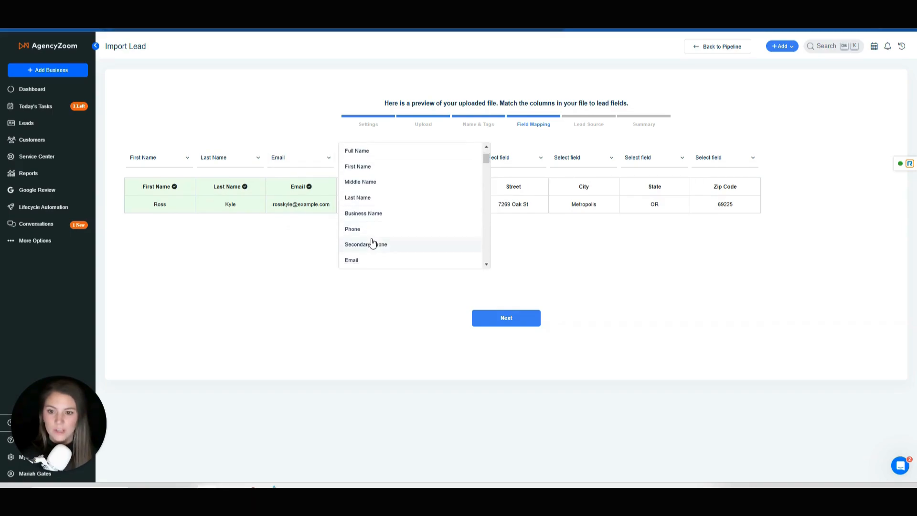
click(366, 230)
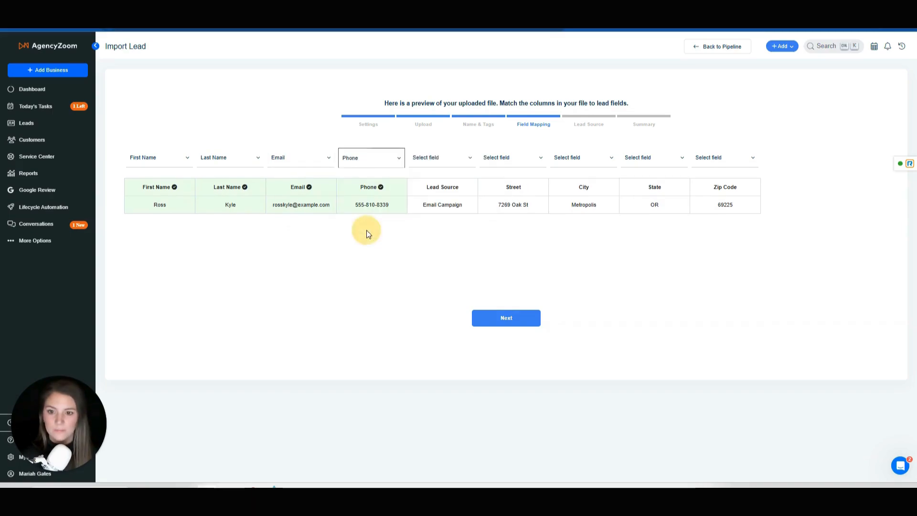
Map the file's Lead Source column to the Lead Source field
click(453, 159)
scroll(468, 221, down, 3)
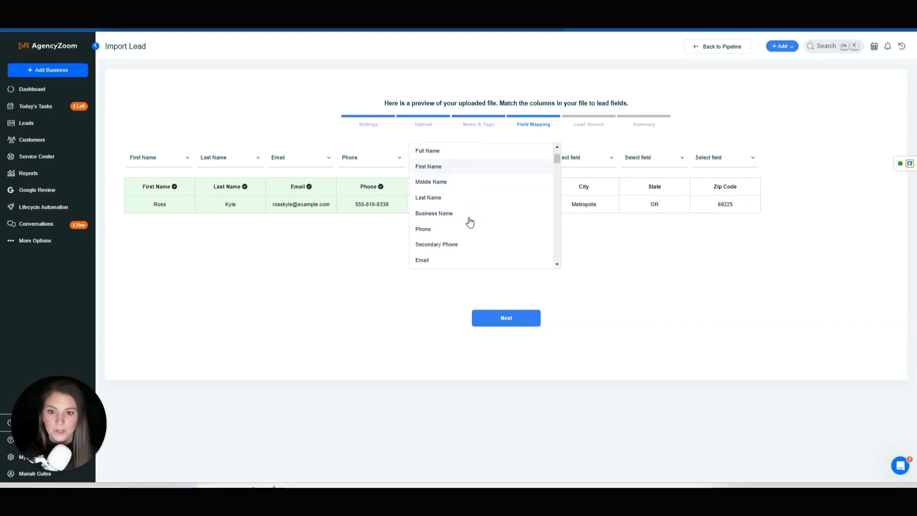
scroll(462, 222, down, 3)
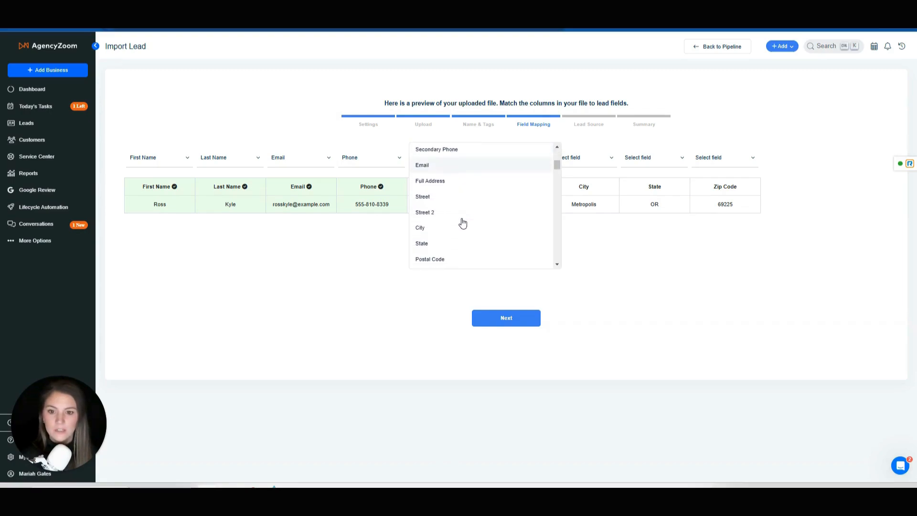
scroll(463, 222, down, 4)
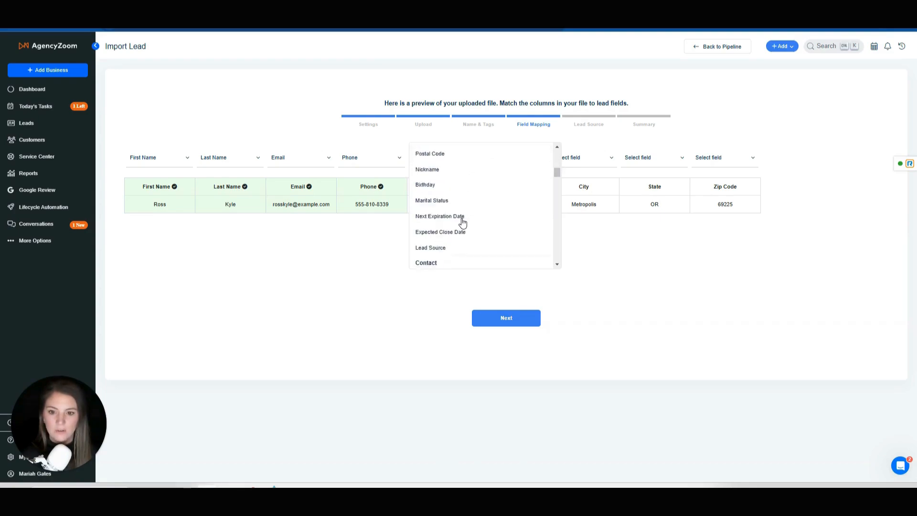
click(439, 207)
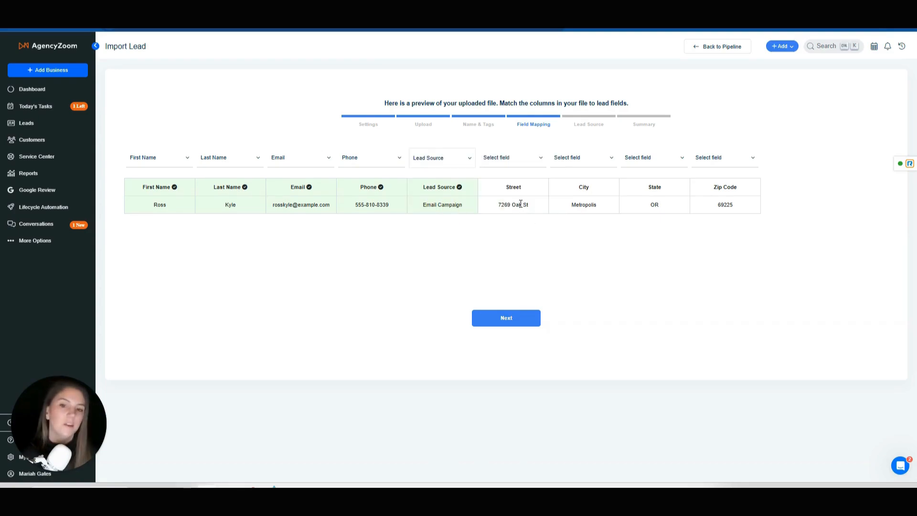
Map the Street column to the Street lead field and the City column to the City lead field
click(530, 164)
scroll(543, 221, down, 2)
scroll(543, 222, down, 2)
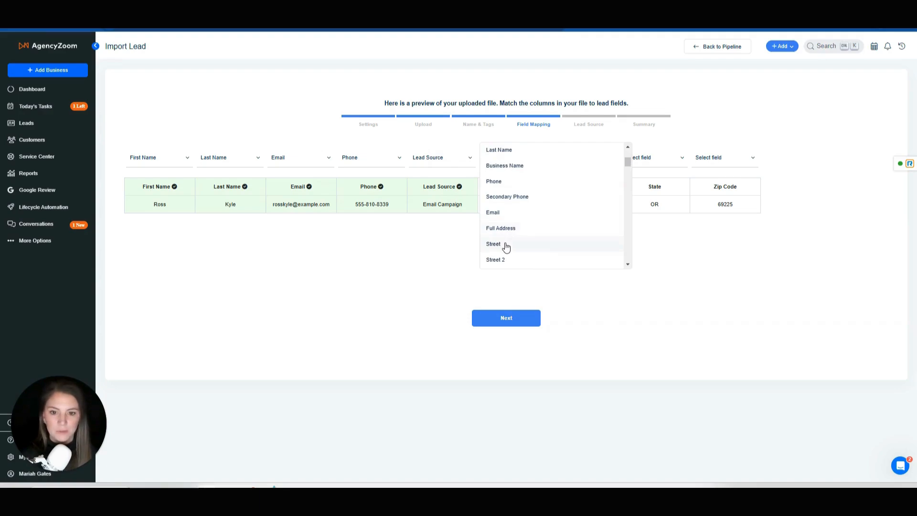
click(506, 244)
click(595, 160)
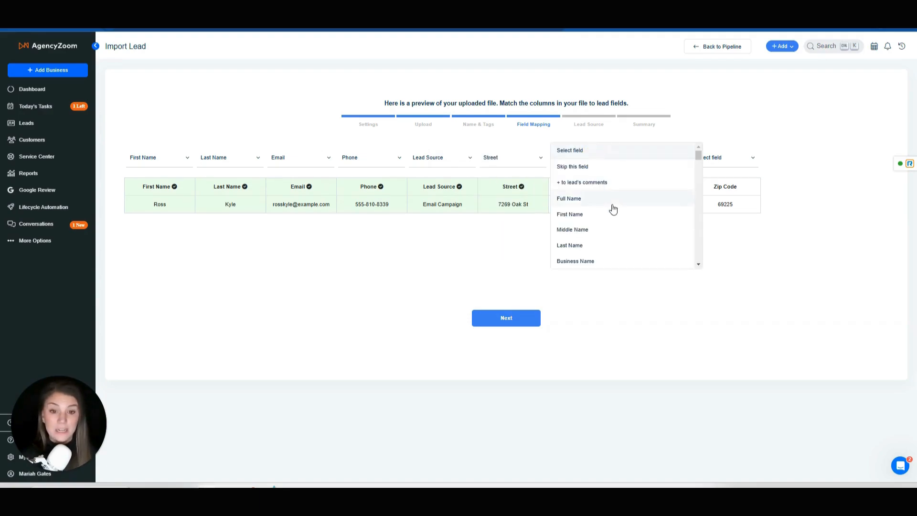
scroll(603, 230, down, 4)
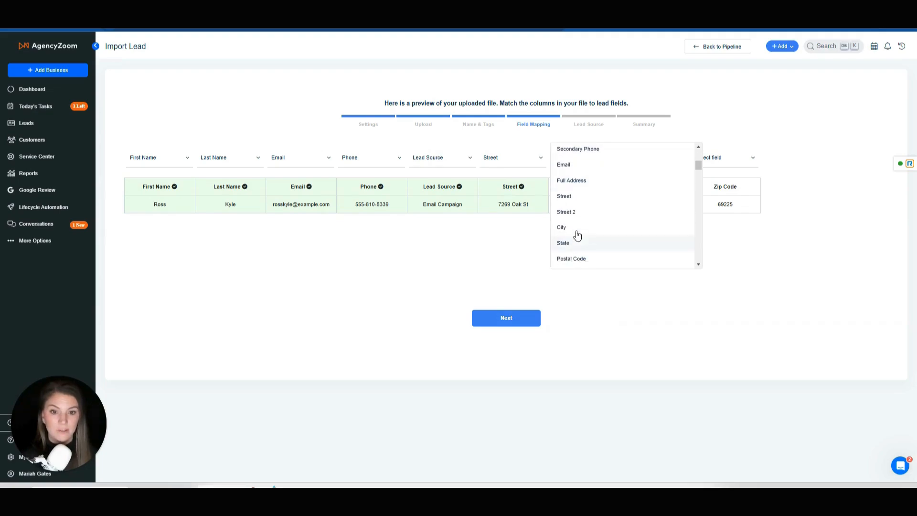
click(578, 227)
Map the file's State column to the State lead field
click(672, 164)
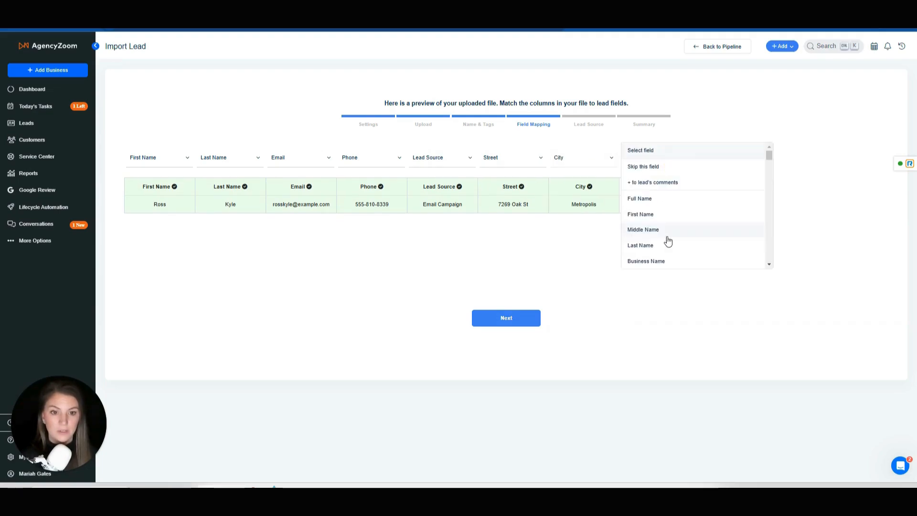
scroll(670, 243, down, 3)
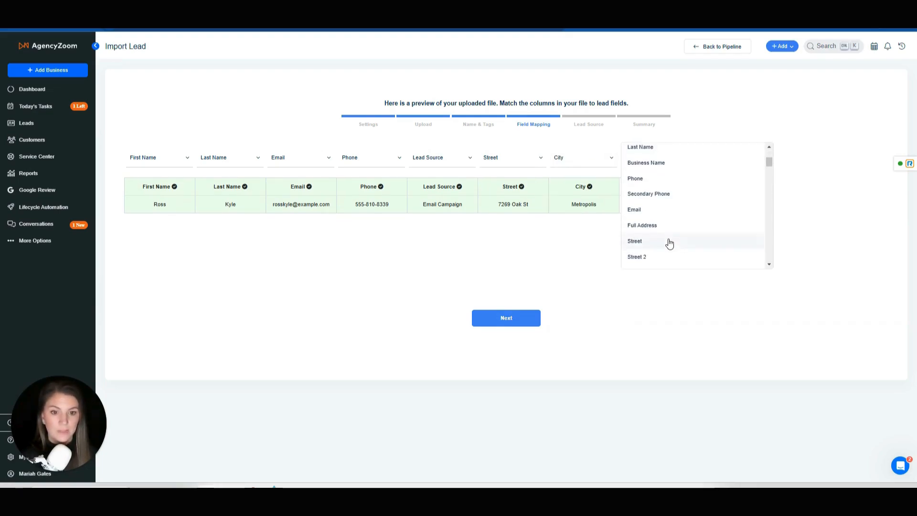
scroll(670, 243, down, 3)
click(655, 200)
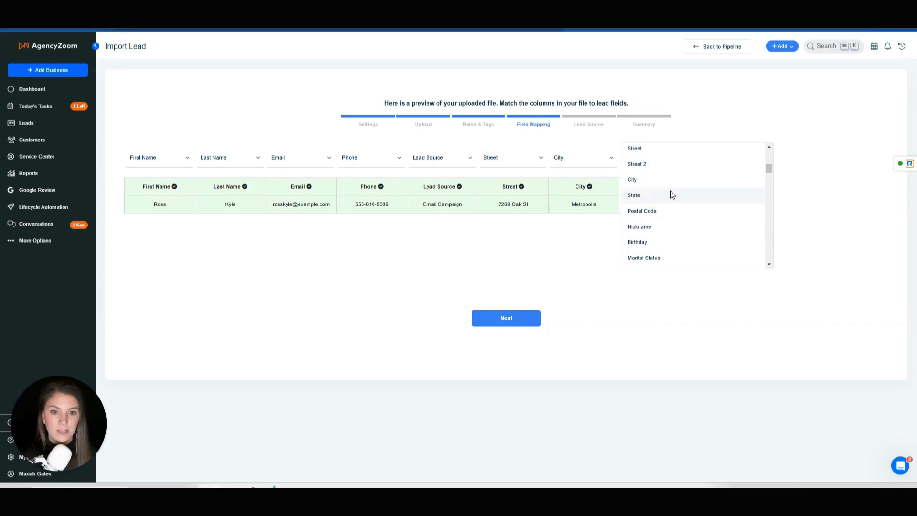
Map the Zip Code column to the Postal Code lead field and continue to the unique lead identifier options
click(719, 158)
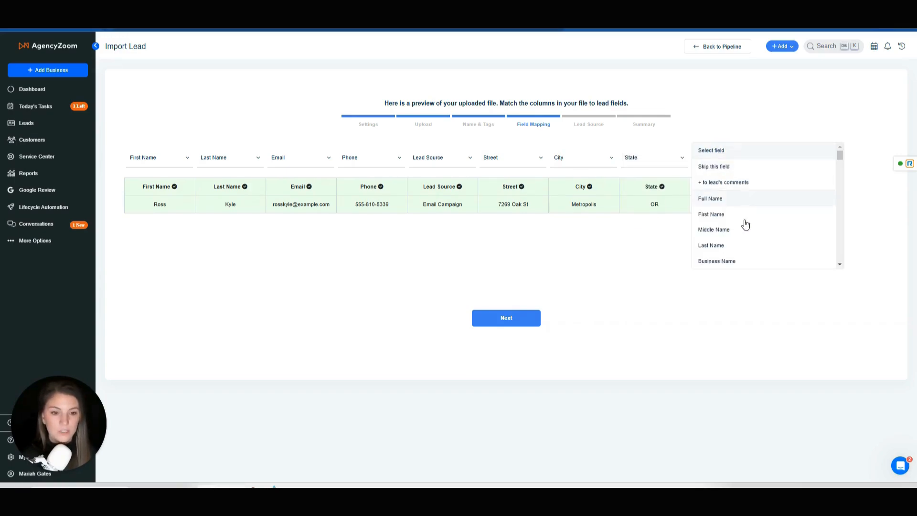
scroll(746, 224, down, 3)
scroll(738, 228, down, 2)
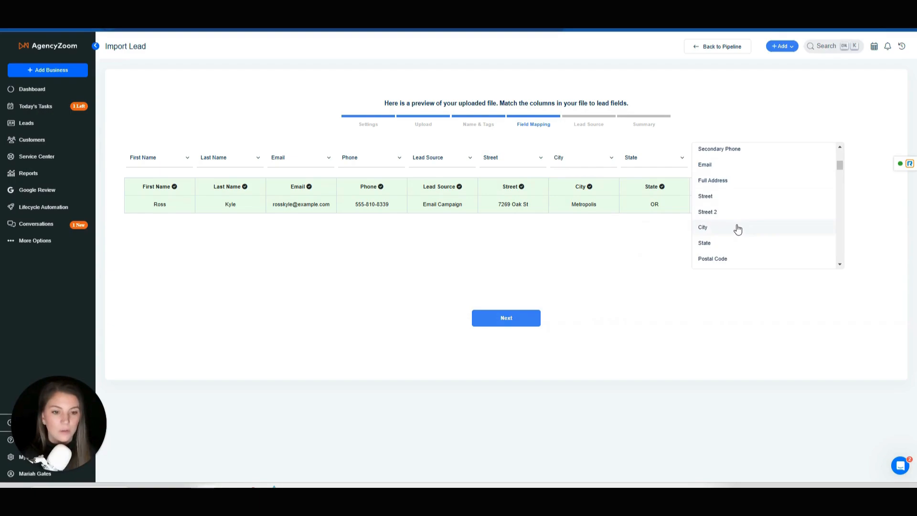
scroll(737, 224, down, 1)
click(723, 209)
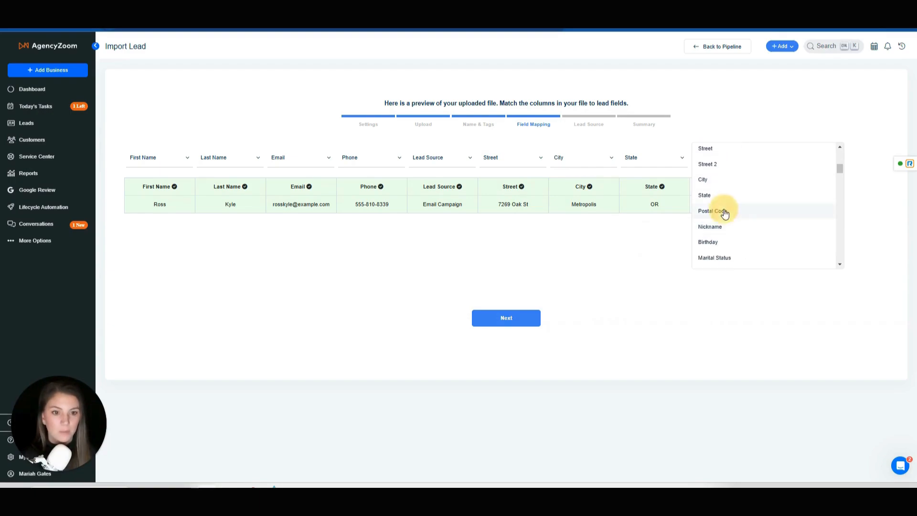
click(518, 324)
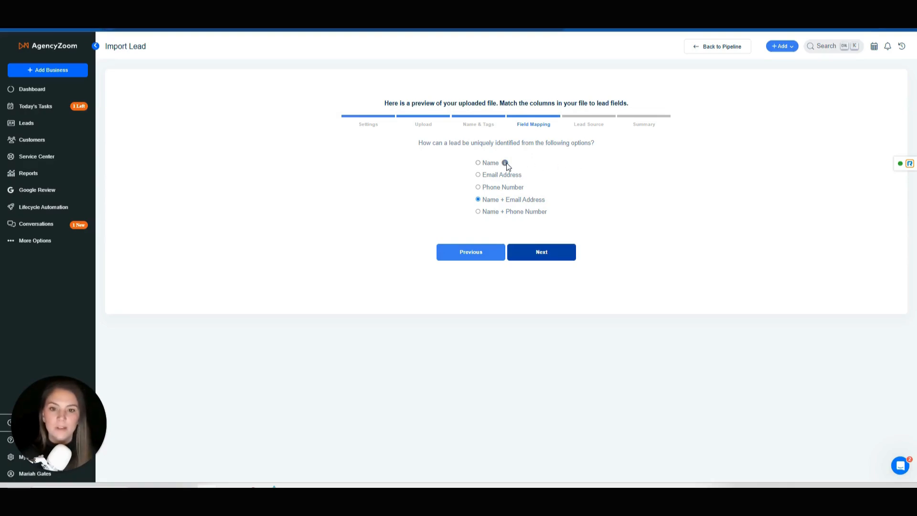
Set Name + Email Address as the way to uniquely identify a lead and continue to the lead source mapping
mouse_move(506, 164)
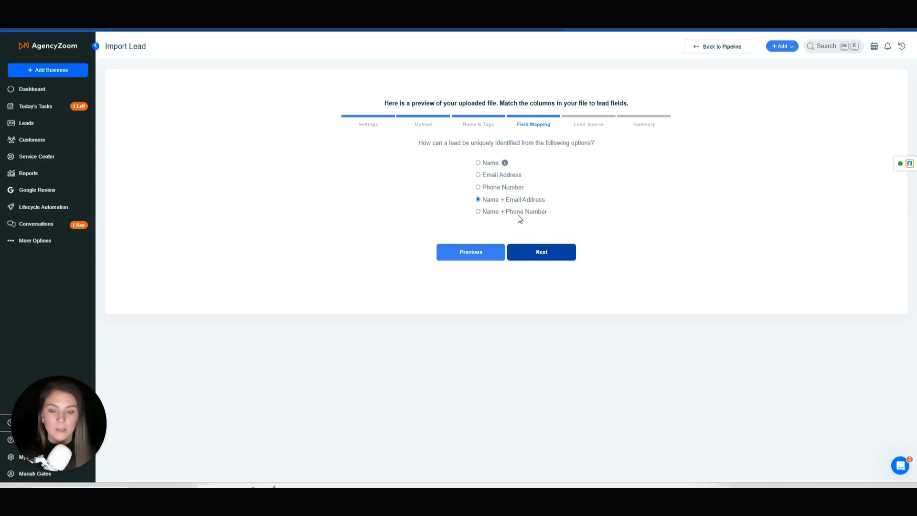
click(506, 175)
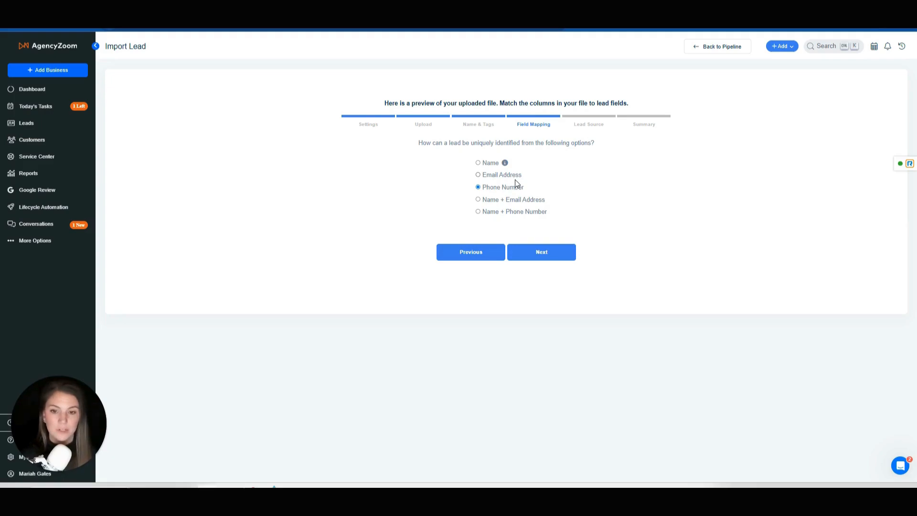
click(515, 199)
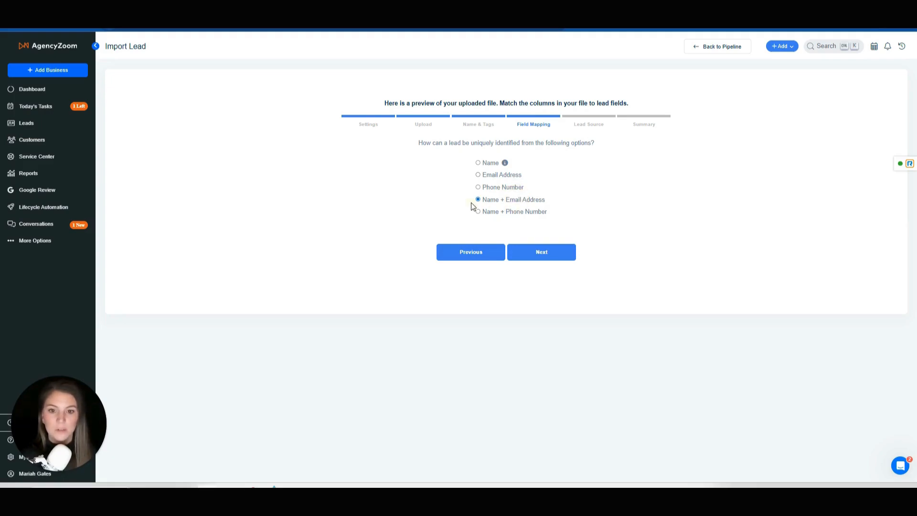
click(545, 260)
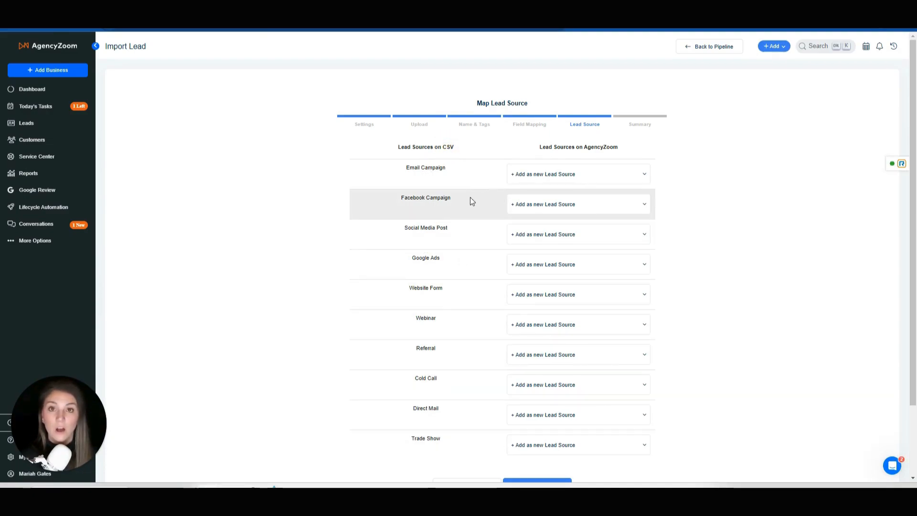
View the available mapping options for the CSV's Email Campaign lead source, leaving its mapping as it is
click(603, 151)
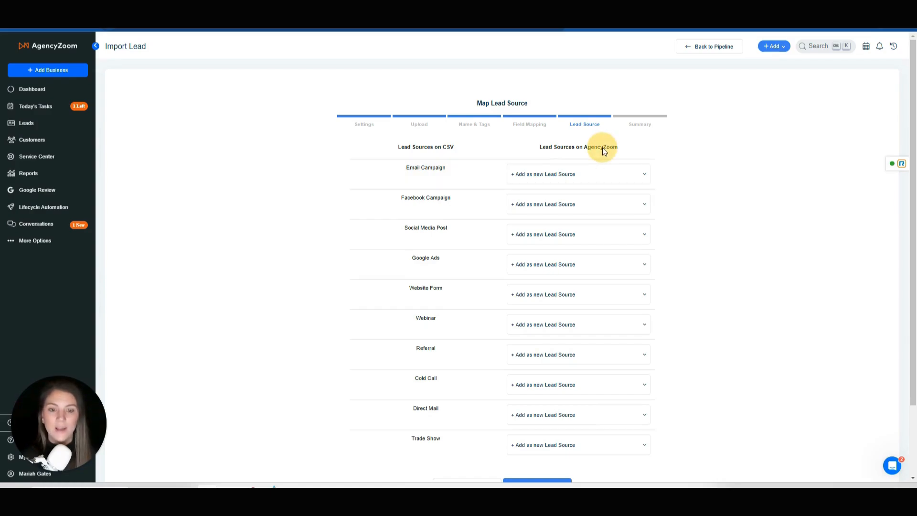
click(555, 175)
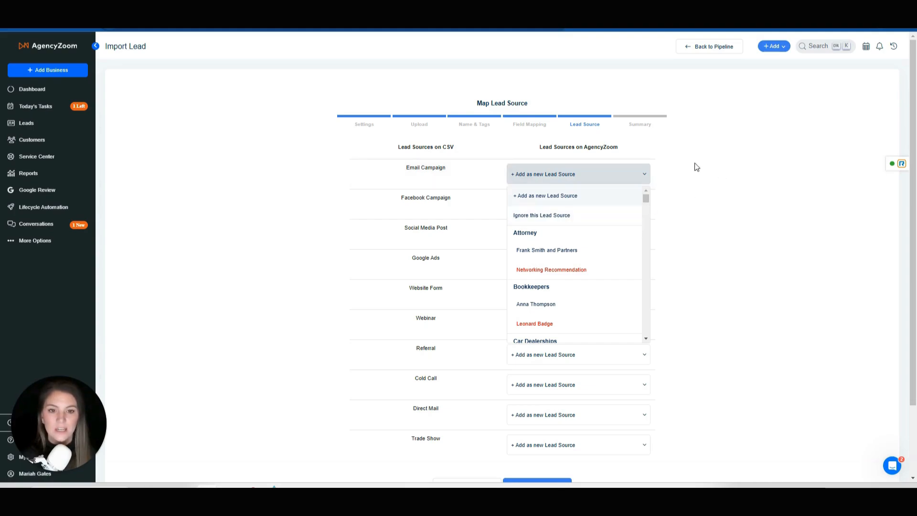
click(693, 180)
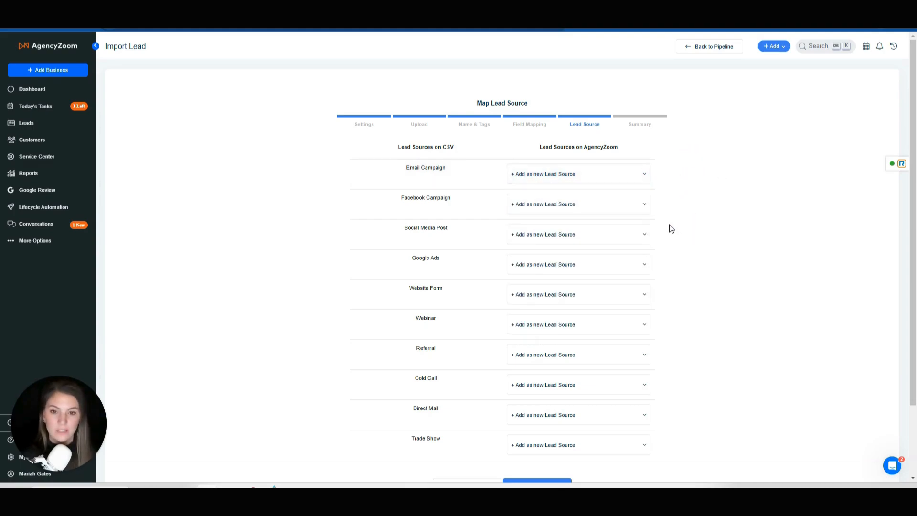
Map the CSV's Facebook Campaign lead source to Concert Ticket Giveaway
scroll(669, 228, down, 2)
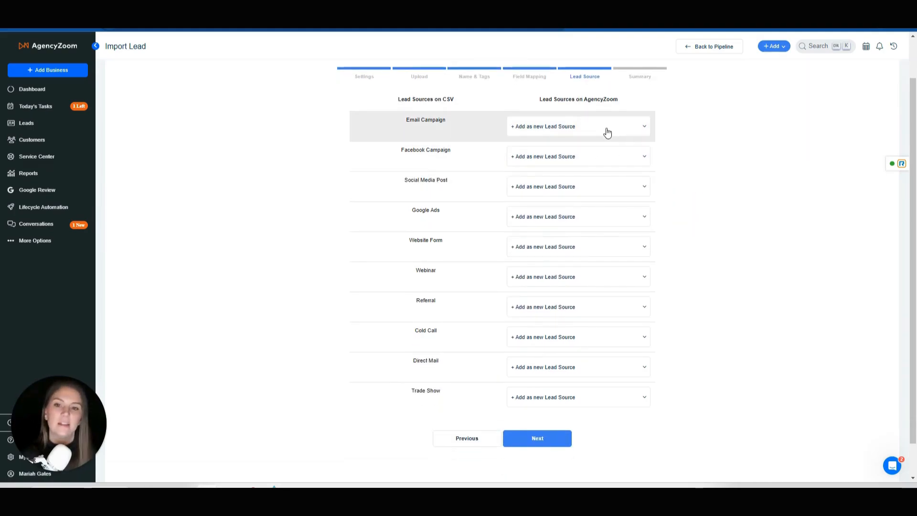
click(557, 157)
scroll(588, 238, down, 3)
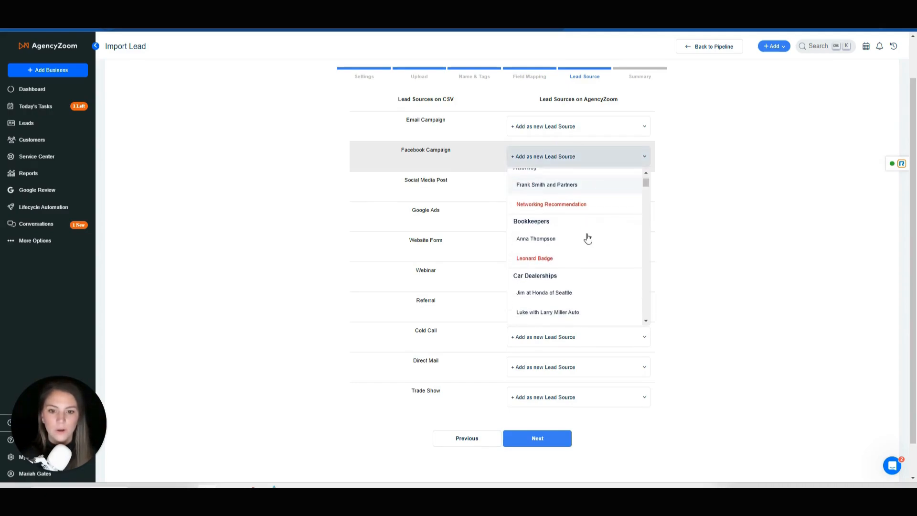
scroll(588, 238, down, 3)
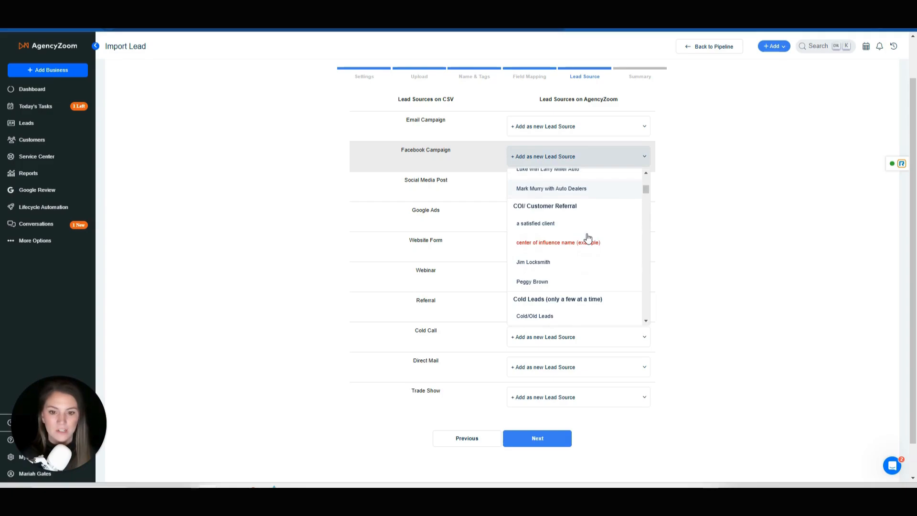
scroll(587, 238, down, 3)
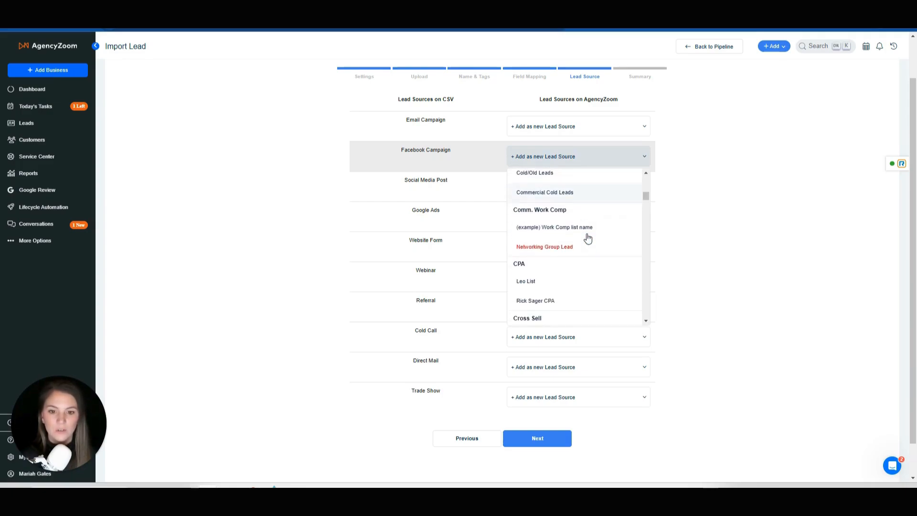
scroll(588, 238, down, 3)
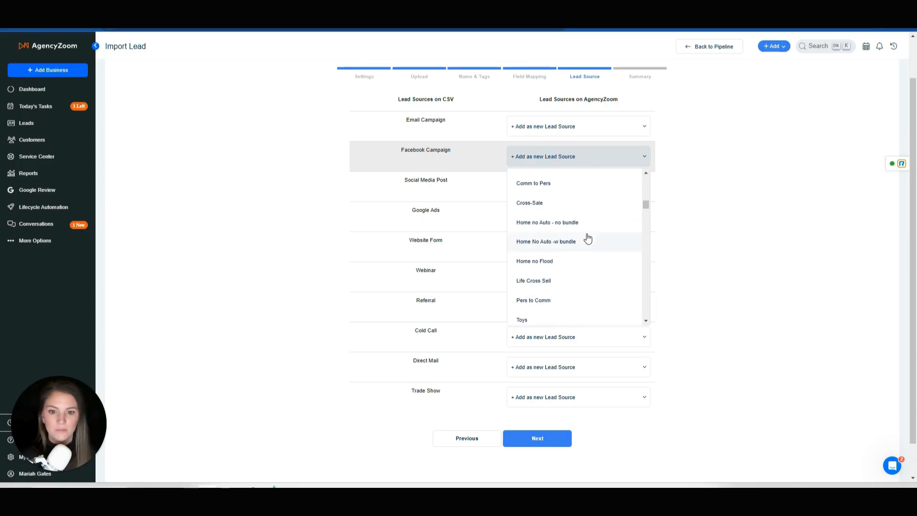
scroll(588, 238, down, 3)
scroll(588, 237, down, 2)
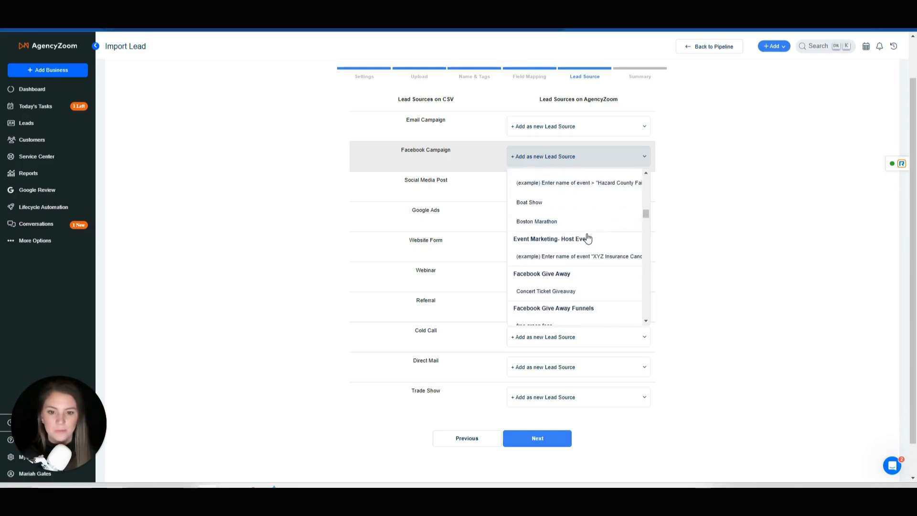
click(555, 292)
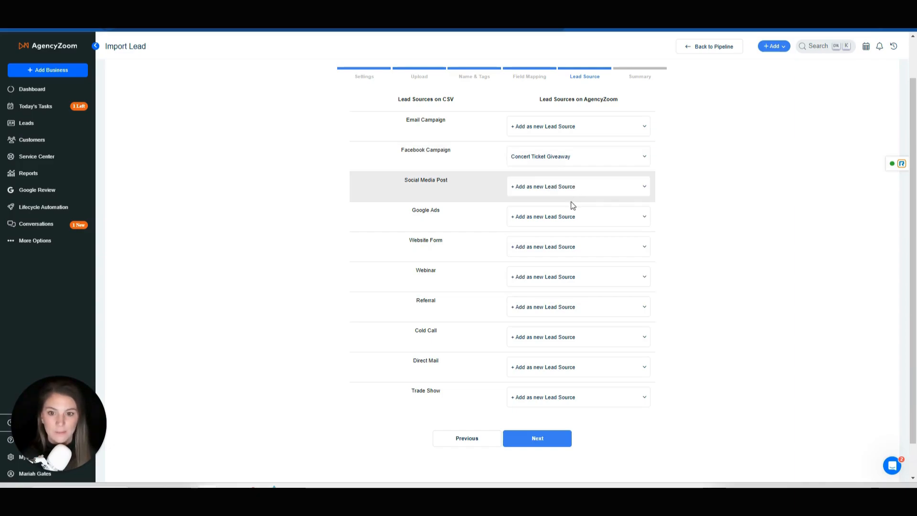
Map the CSV's Google Ads lead source to Google under Social Media
click(566, 220)
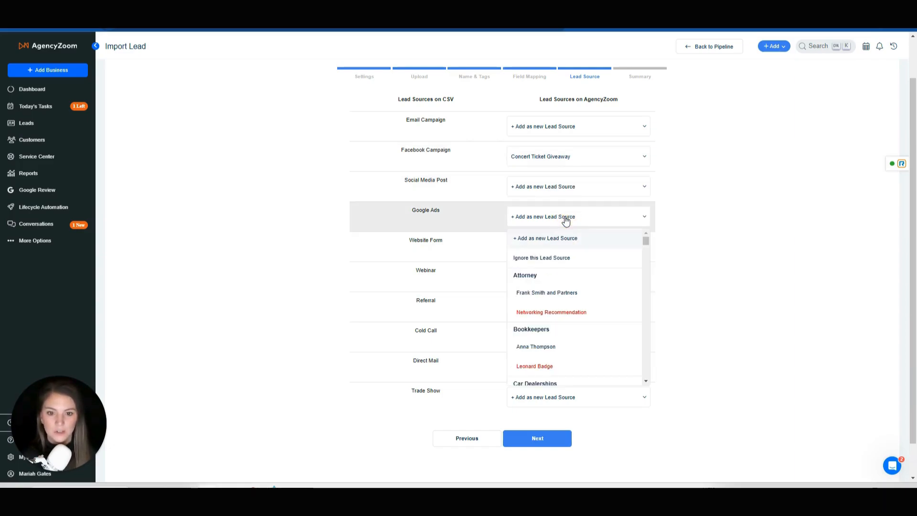
scroll(566, 219, down, 5)
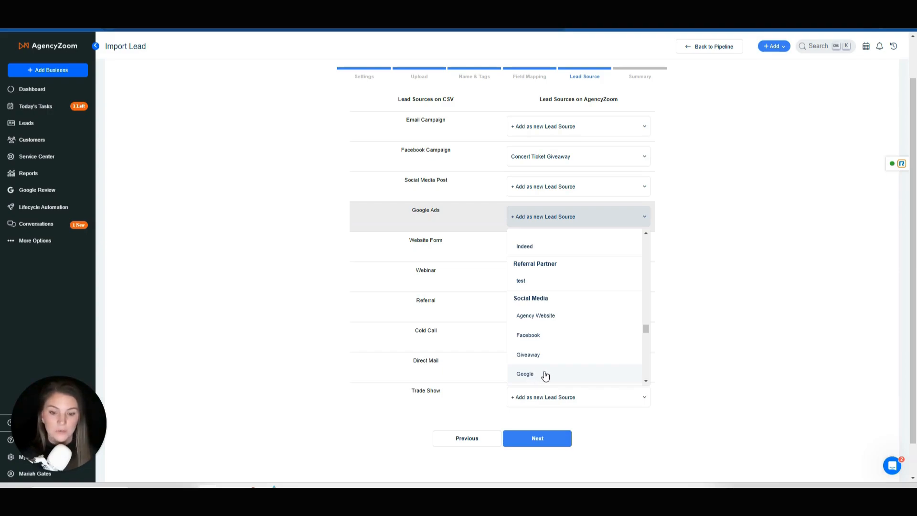
click(526, 376)
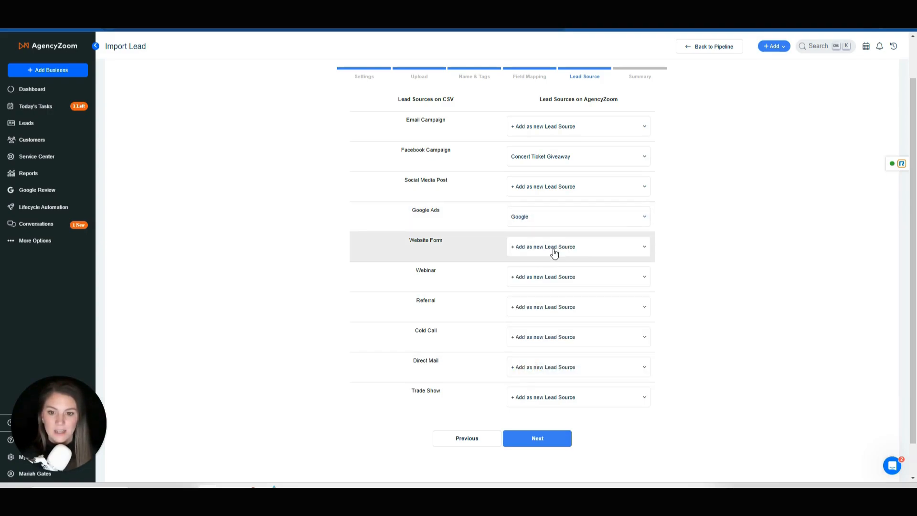
Map the CSV's Cold Call lead source to Cold/Old Leads and continue to the import summary
click(566, 339)
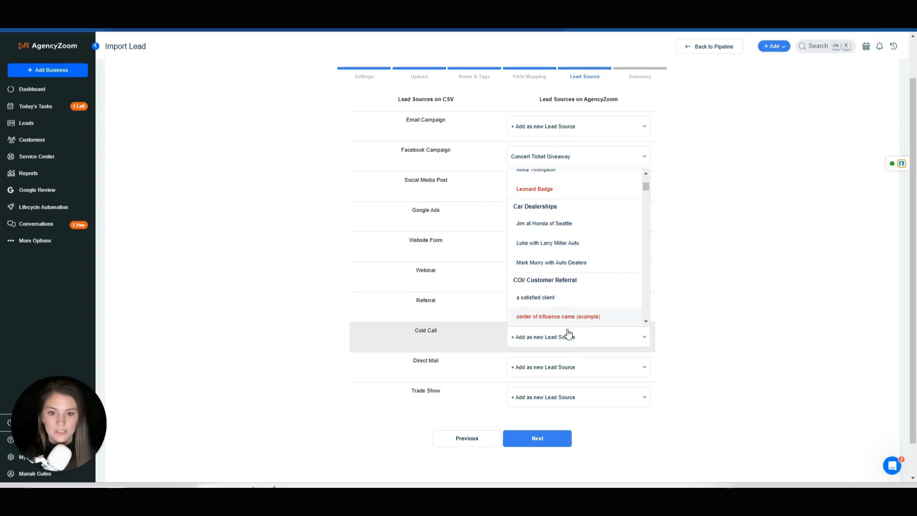
scroll(567, 337, down, 3)
click(537, 319)
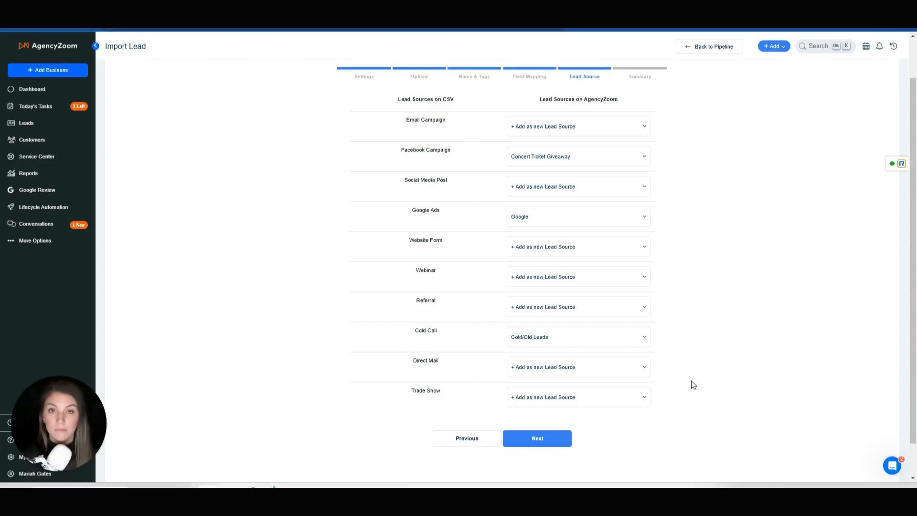
click(558, 441)
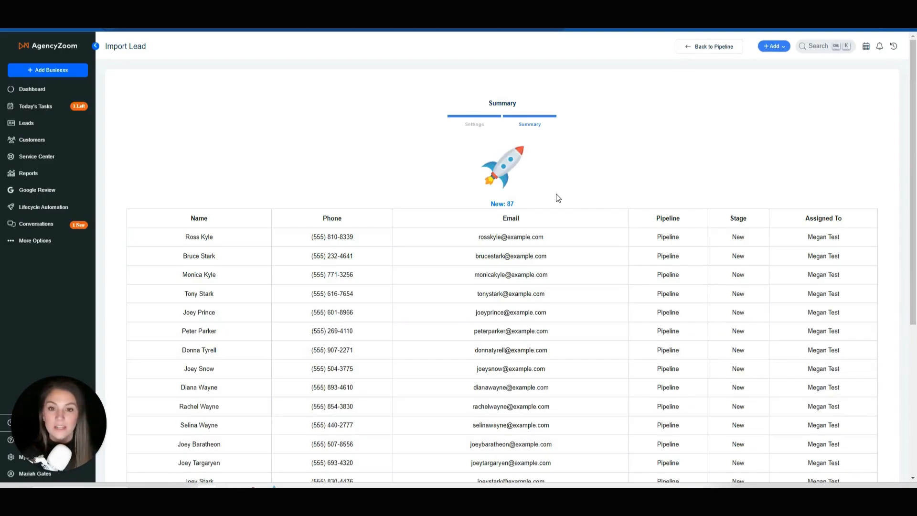
Review the import summary's new leads list and its merged, duplicated and invalid counts
click(521, 206)
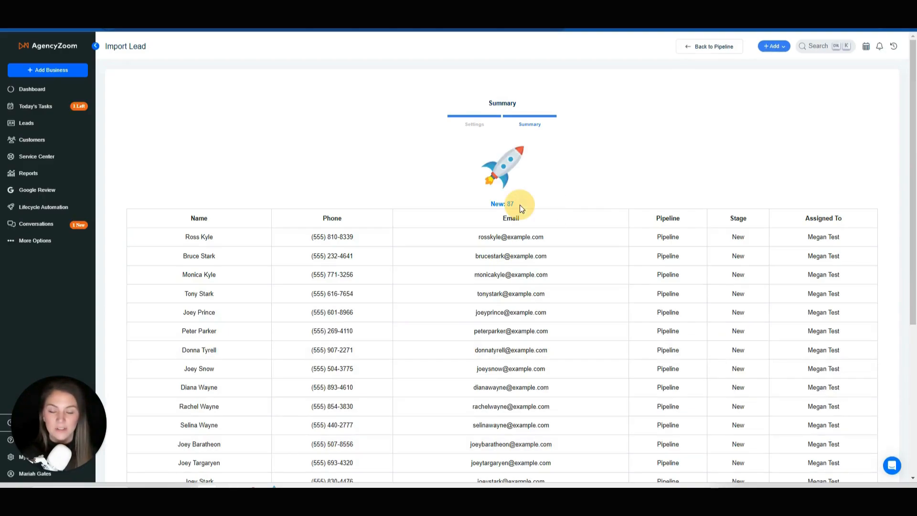
scroll(534, 224, down, 3)
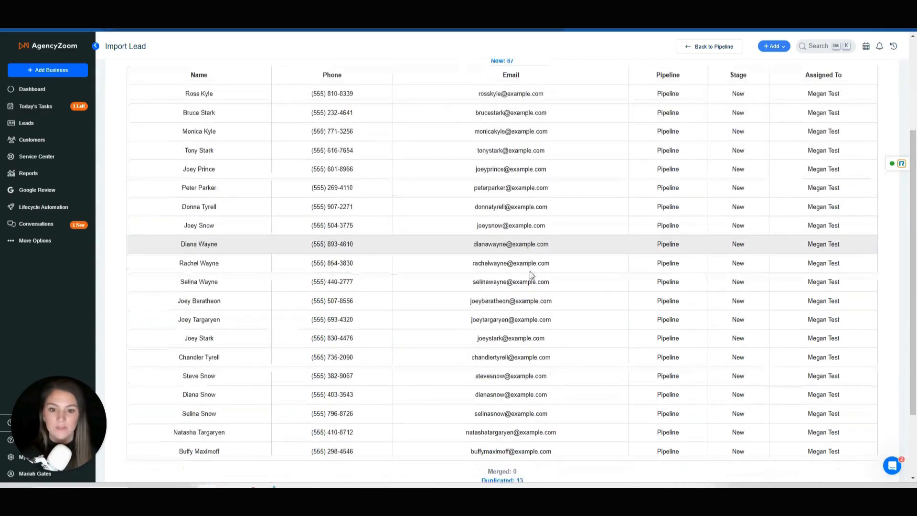
scroll(537, 287, down, 2)
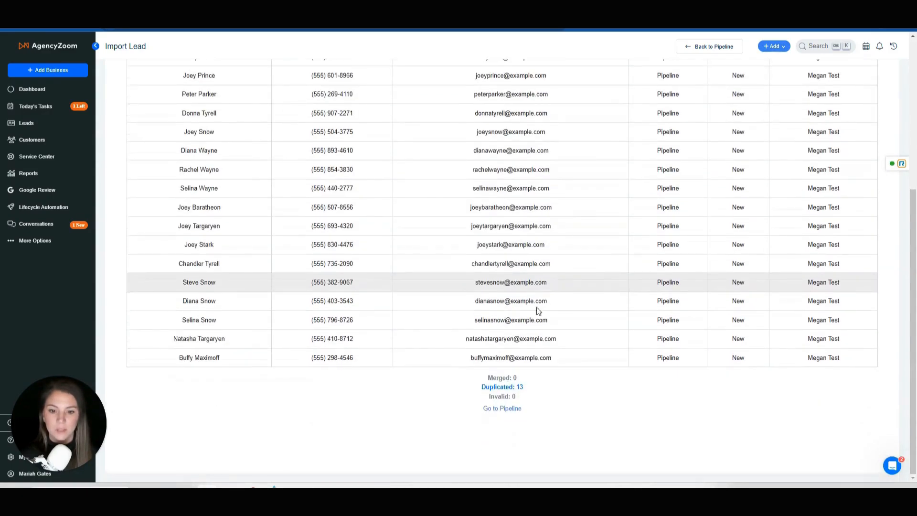
click(532, 388)
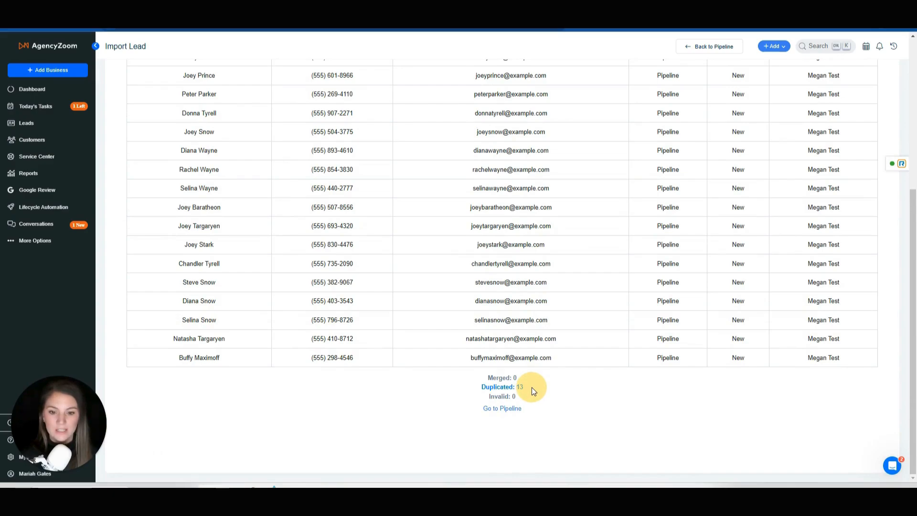
click(515, 376)
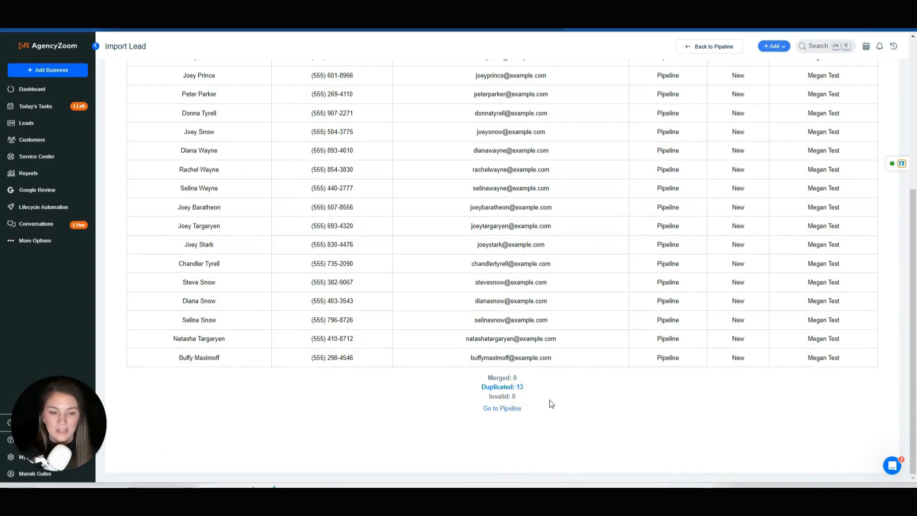
scroll(599, 366, up, 5)
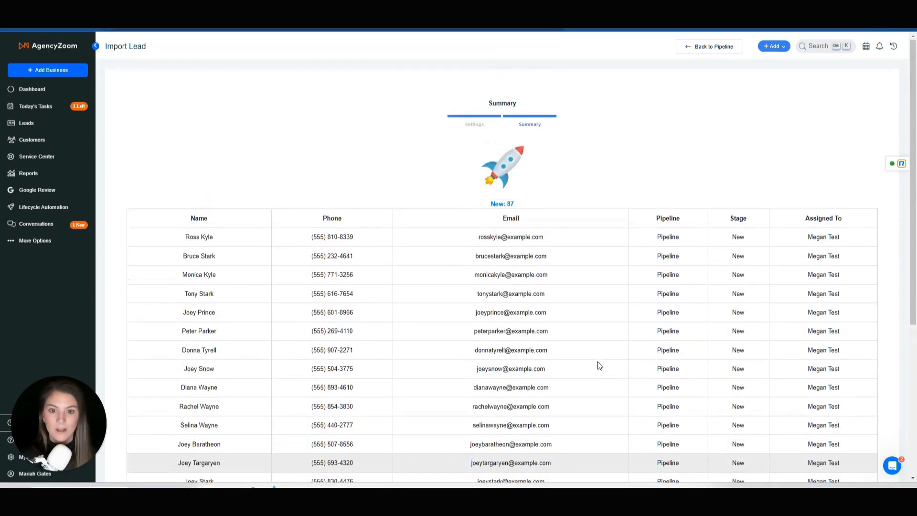
scroll(599, 365, down, 5)
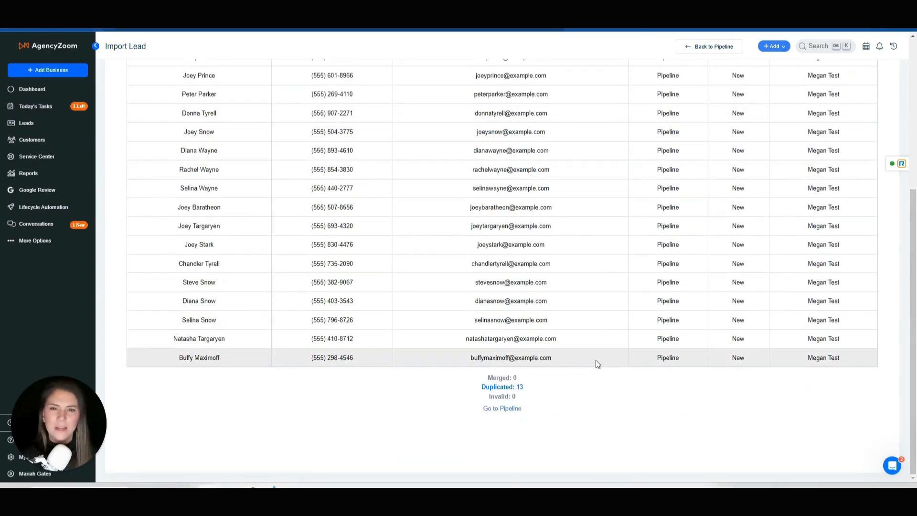
scroll(597, 364, up, 5)
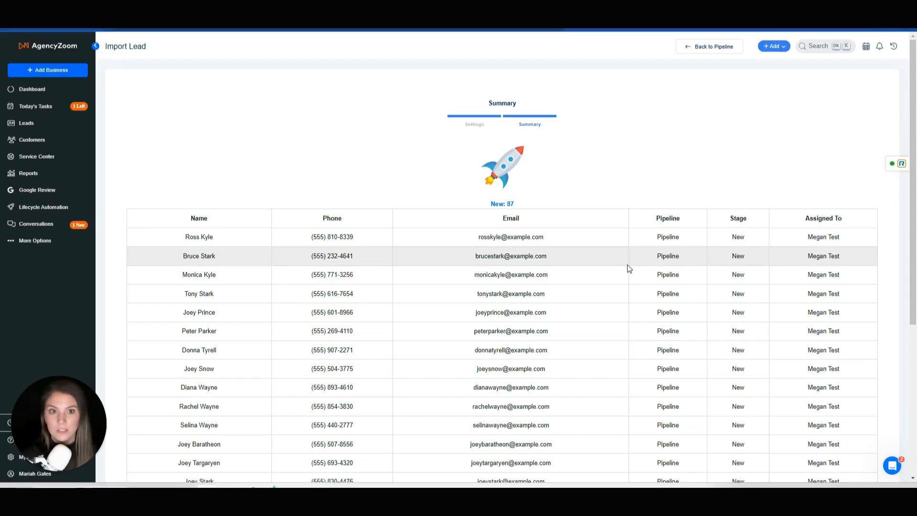
Return to the pipeline and open the first lead in the New stage to check its lead source, phone, email and street address
click(712, 48)
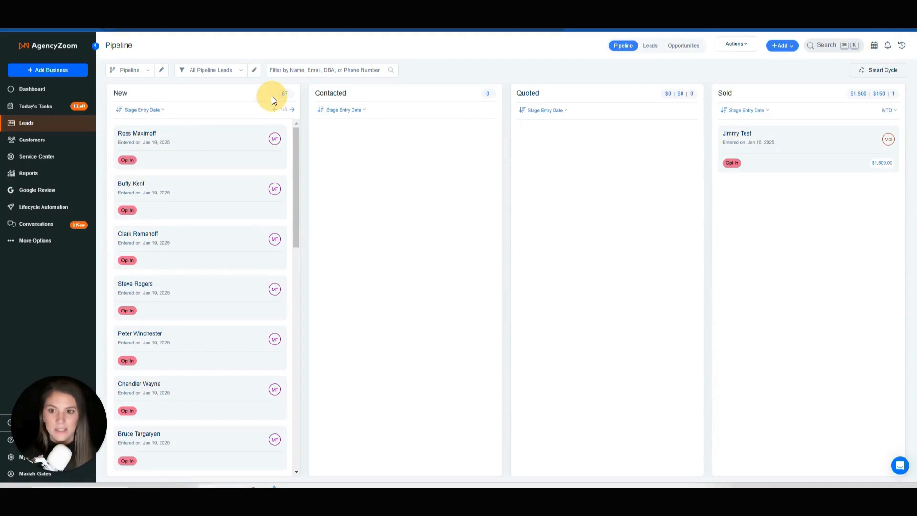
click(136, 137)
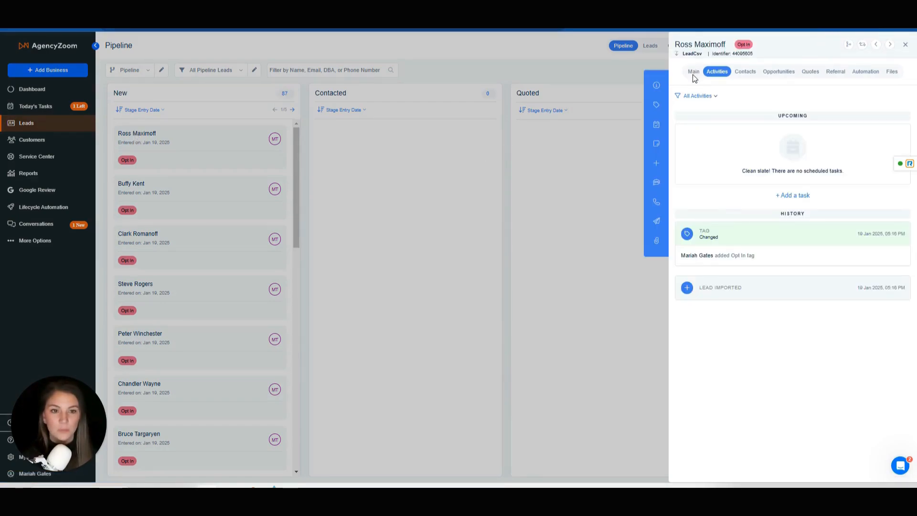
click(694, 73)
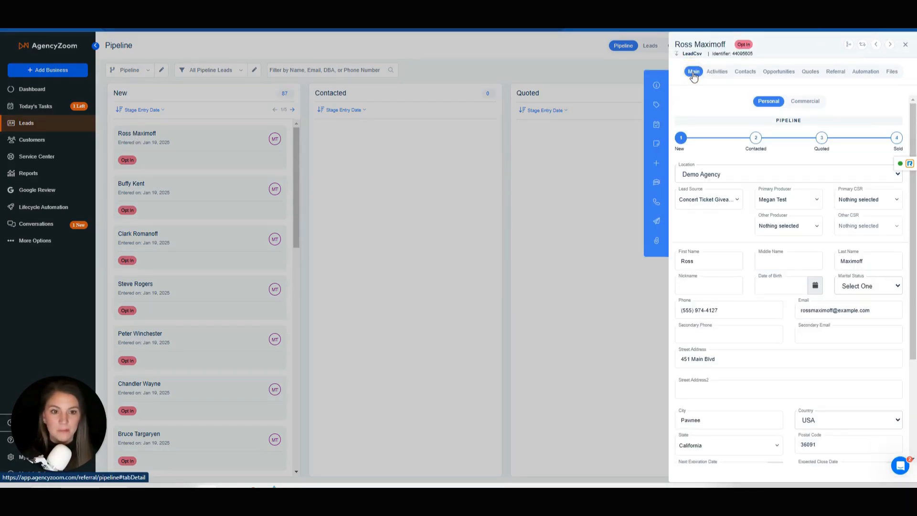
click(704, 214)
click(752, 310)
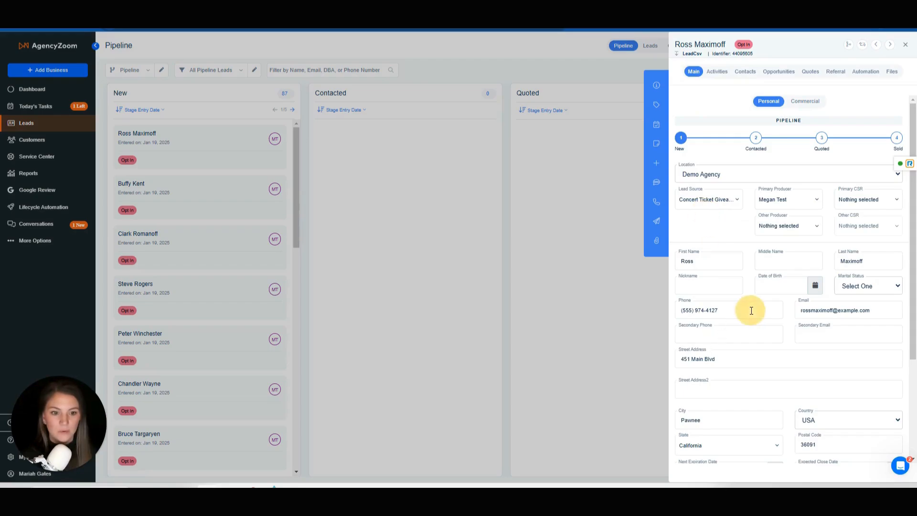
click(877, 310)
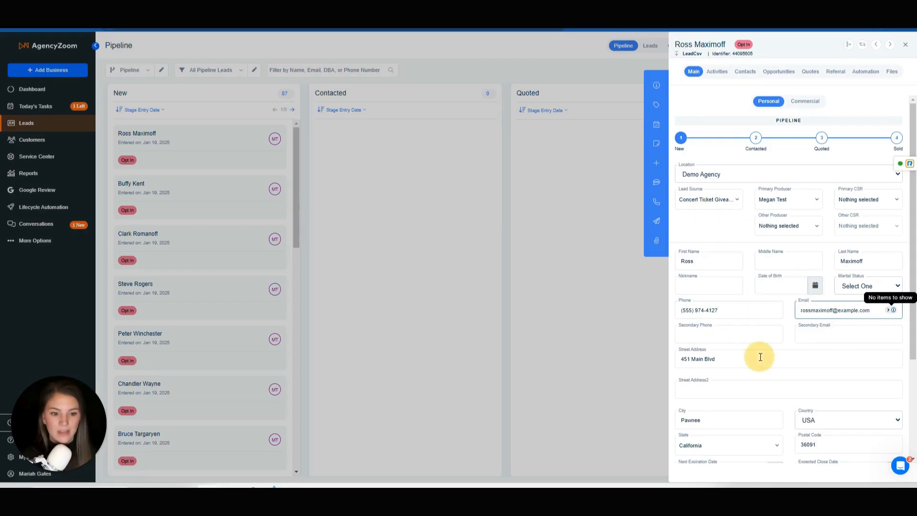
click(762, 358)
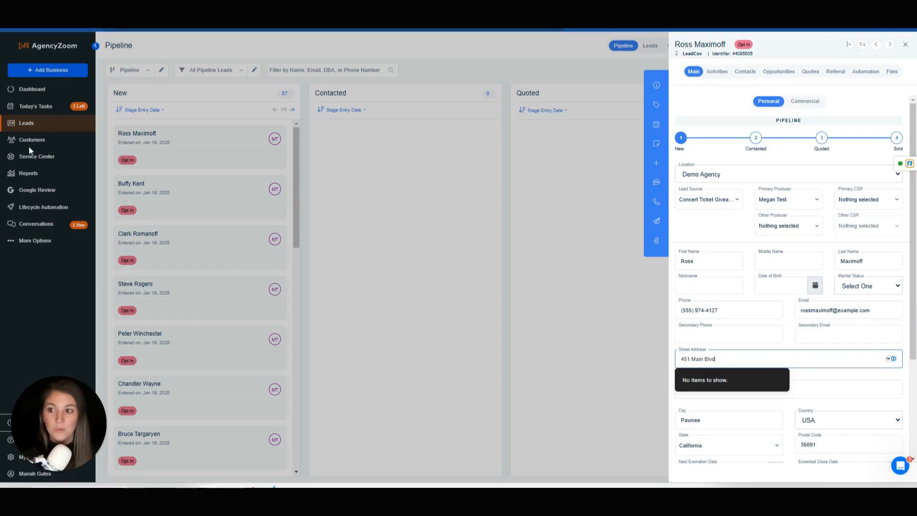